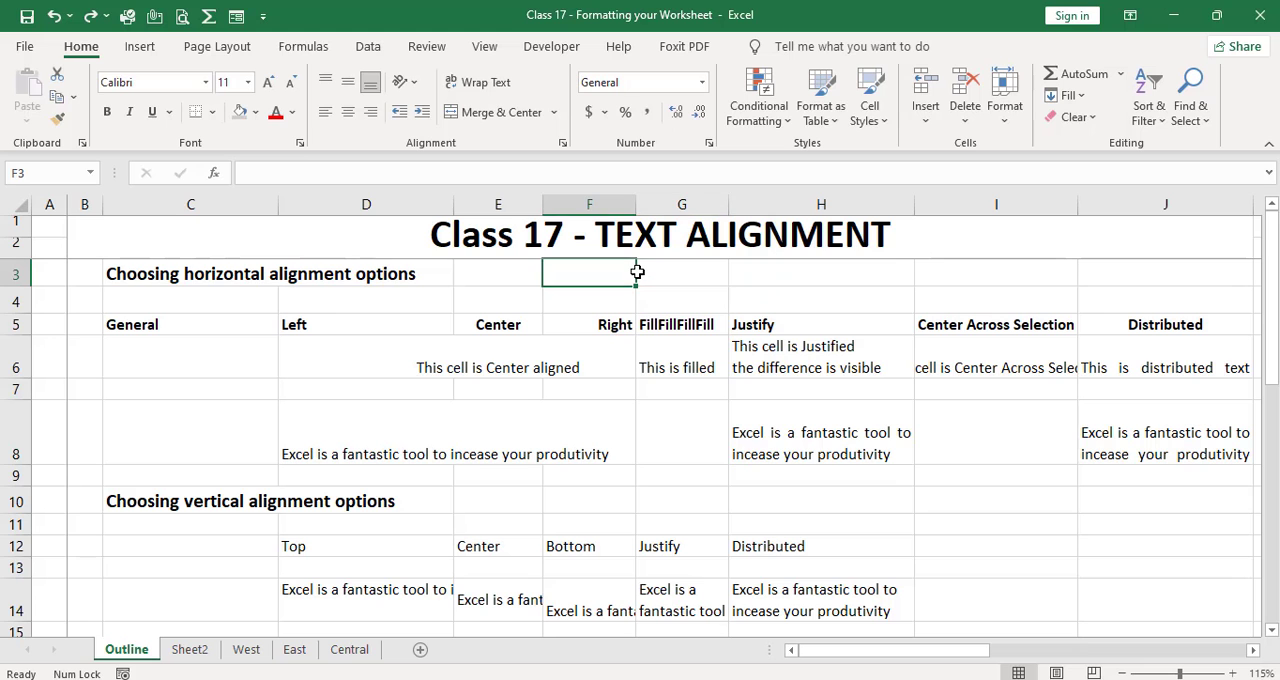
Step: Review the horizontal alignment headings in row 5, from General in C5 through Fill in G5
{"action": "key", "text": "Left"}
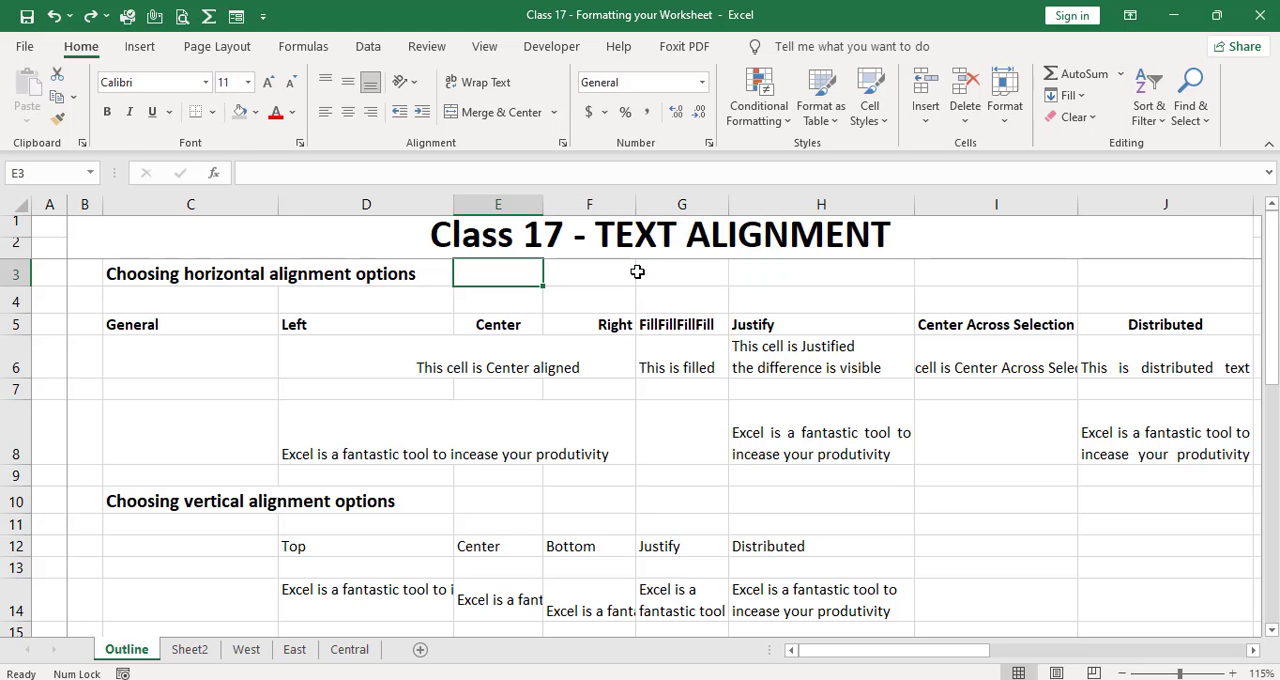
{"action": "key", "text": "Home"}
{"action": "key", "text": "Down"}
{"action": "key", "text": "Down"}
{"action": "key", "text": "Right"}
{"action": "key", "text": "Right"}
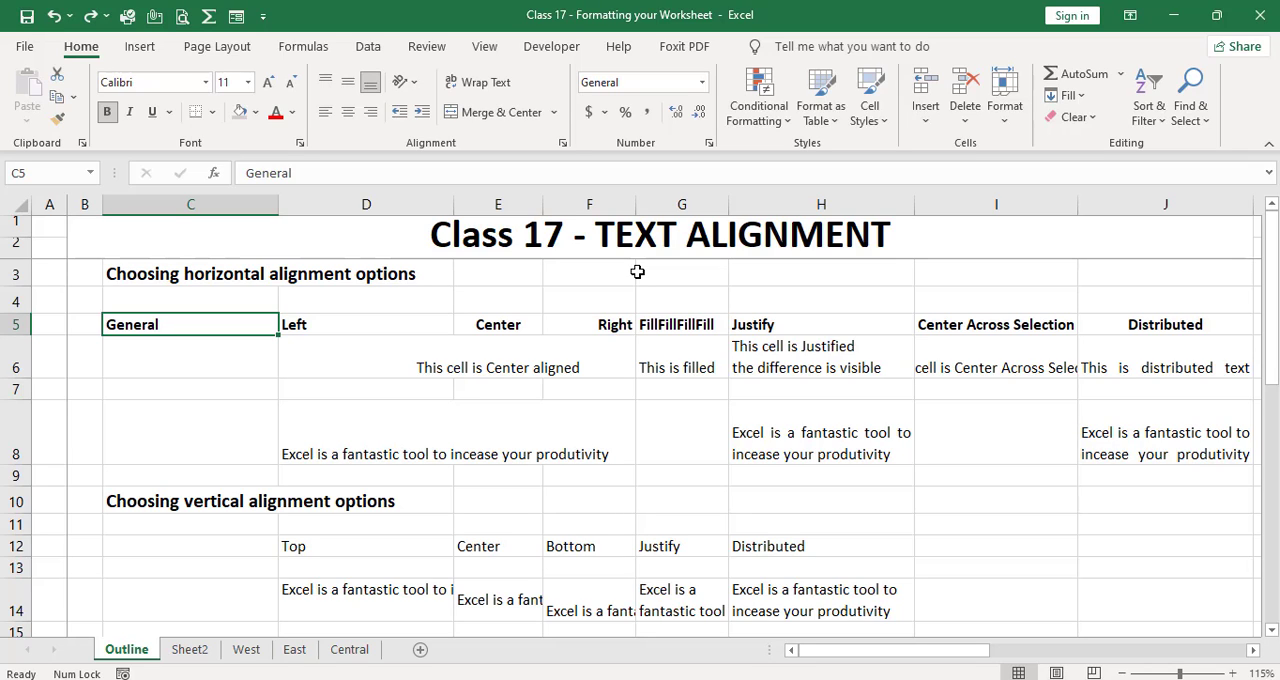
{"action": "key", "text": "Right"}
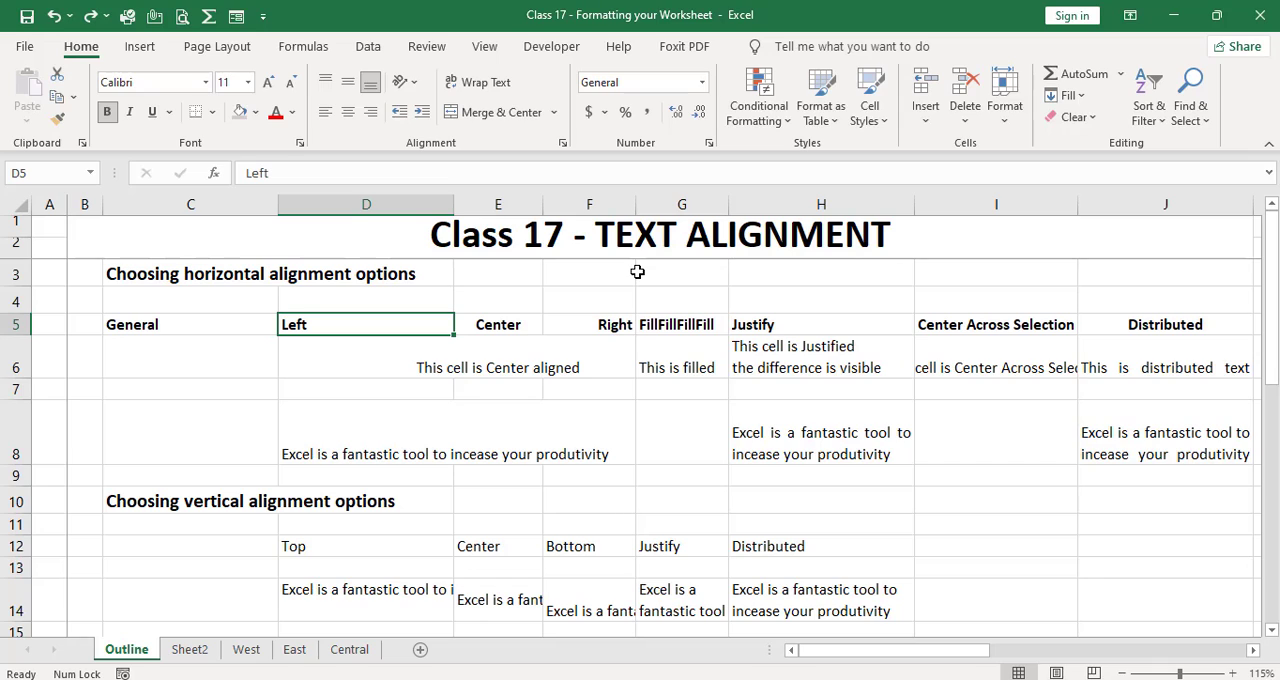
{"action": "key", "text": "Right"}
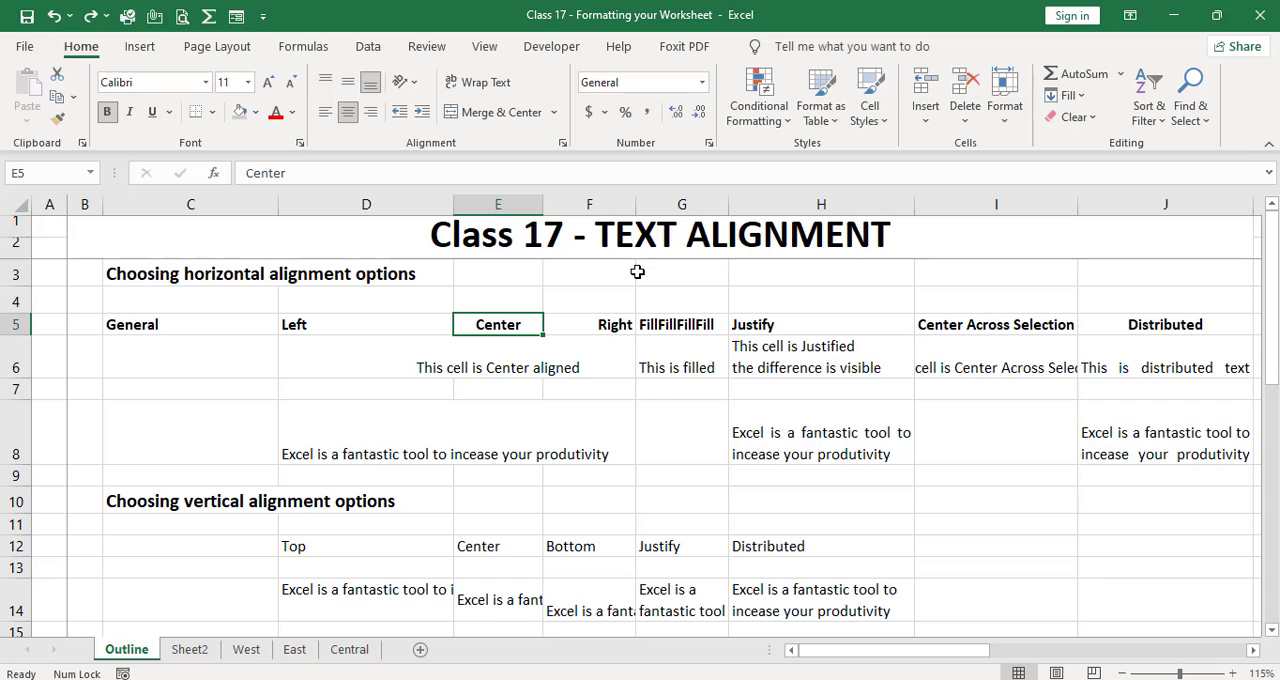
{"action": "key", "text": "Right"}
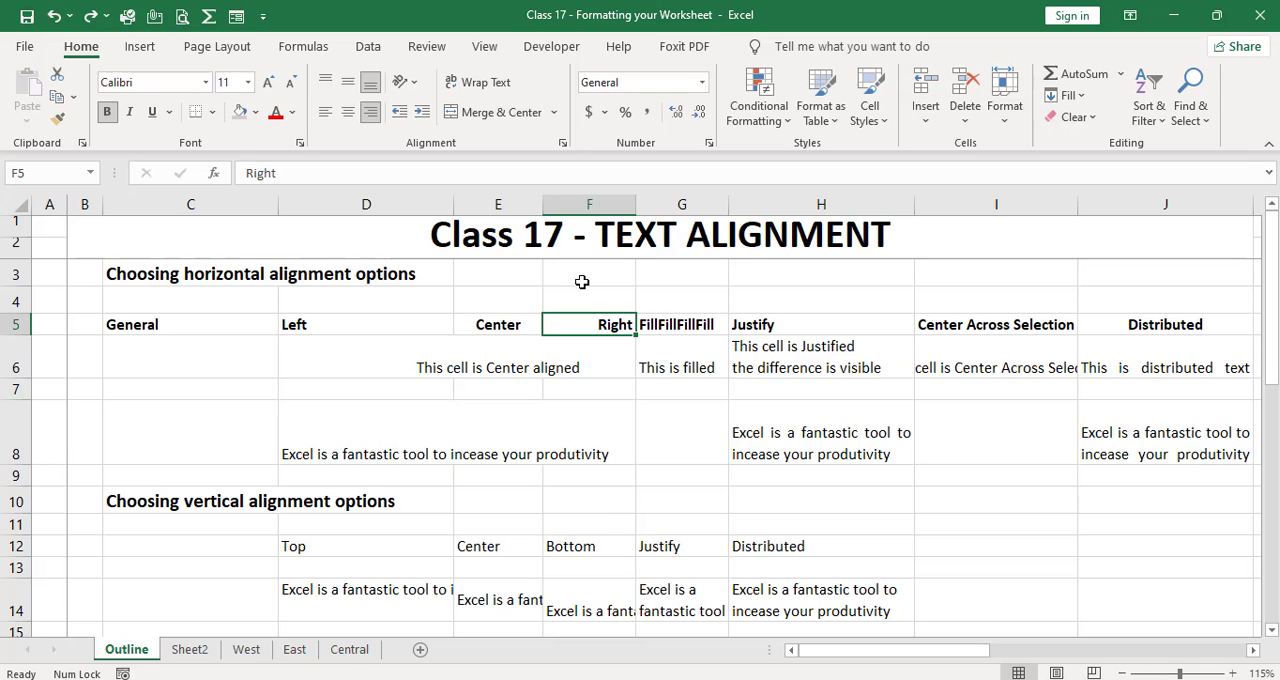
{"action": "key", "text": "Right"}
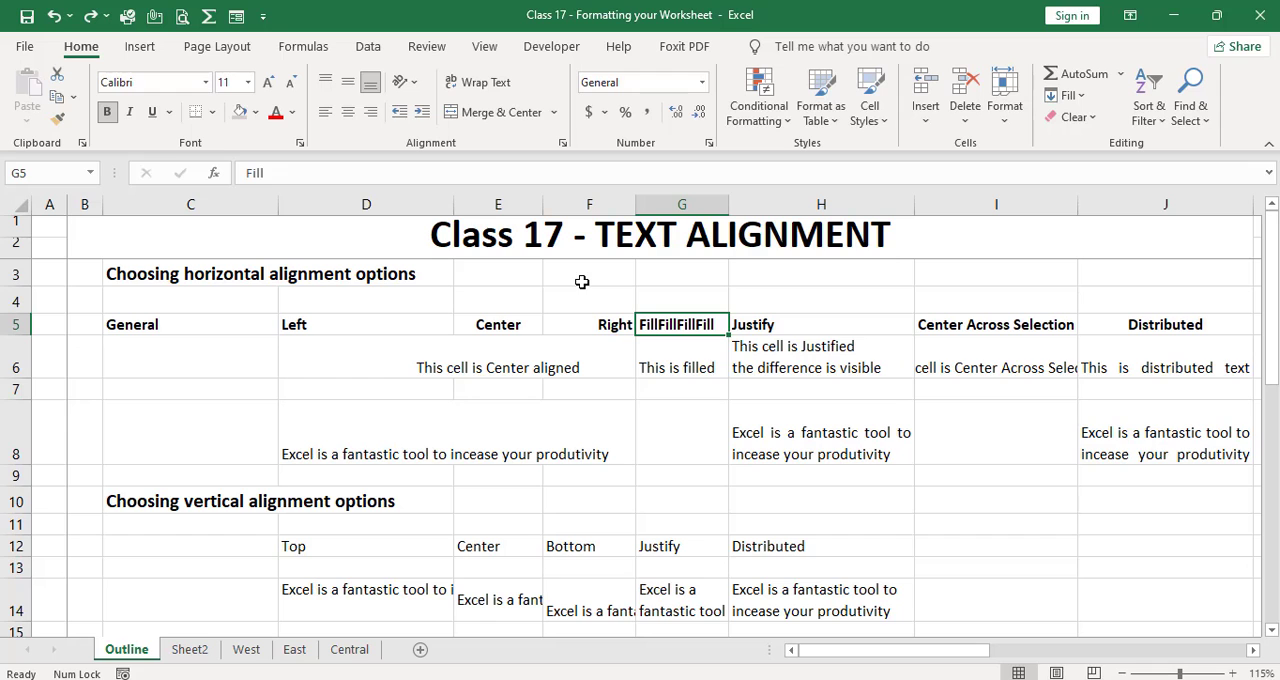
Step: Inspect the horizontal alignment choices for the Fill heading in G5, and look over the Justify and Center Across Selection examples
{"action": "left_click", "coordinate": [299, 142]}
{"action": "left_click", "coordinate": [205, 72]}
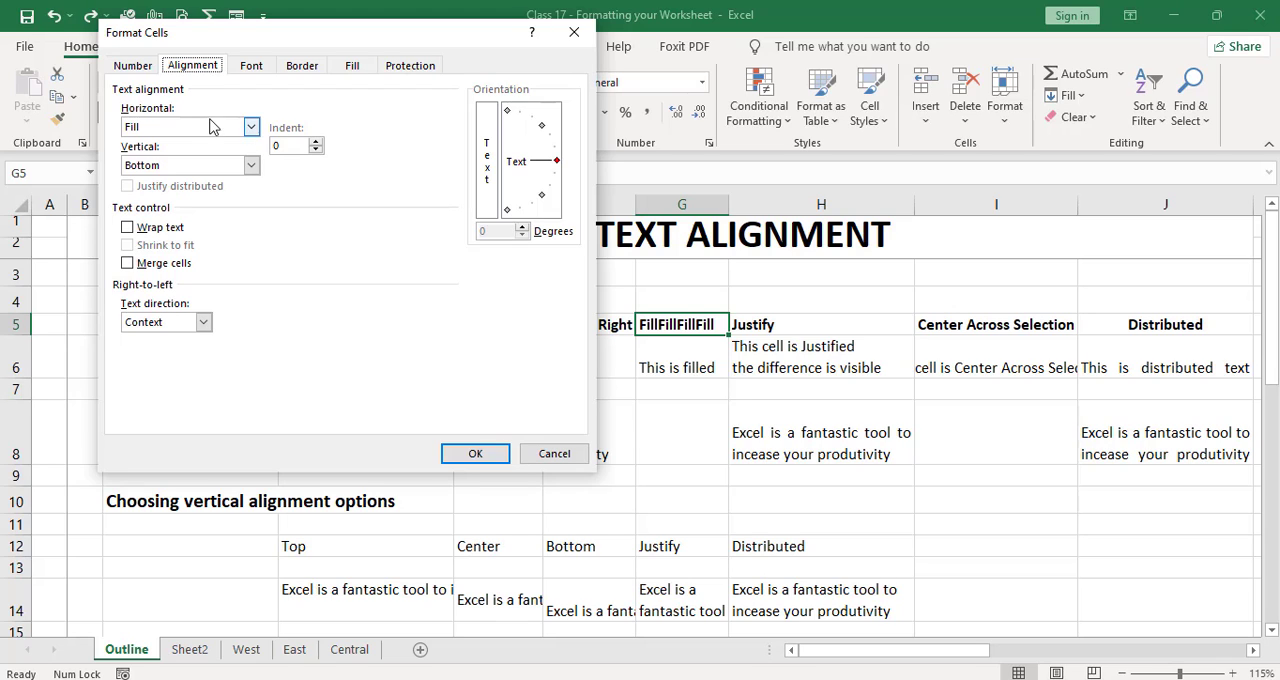
{"action": "left_click", "coordinate": [251, 128]}
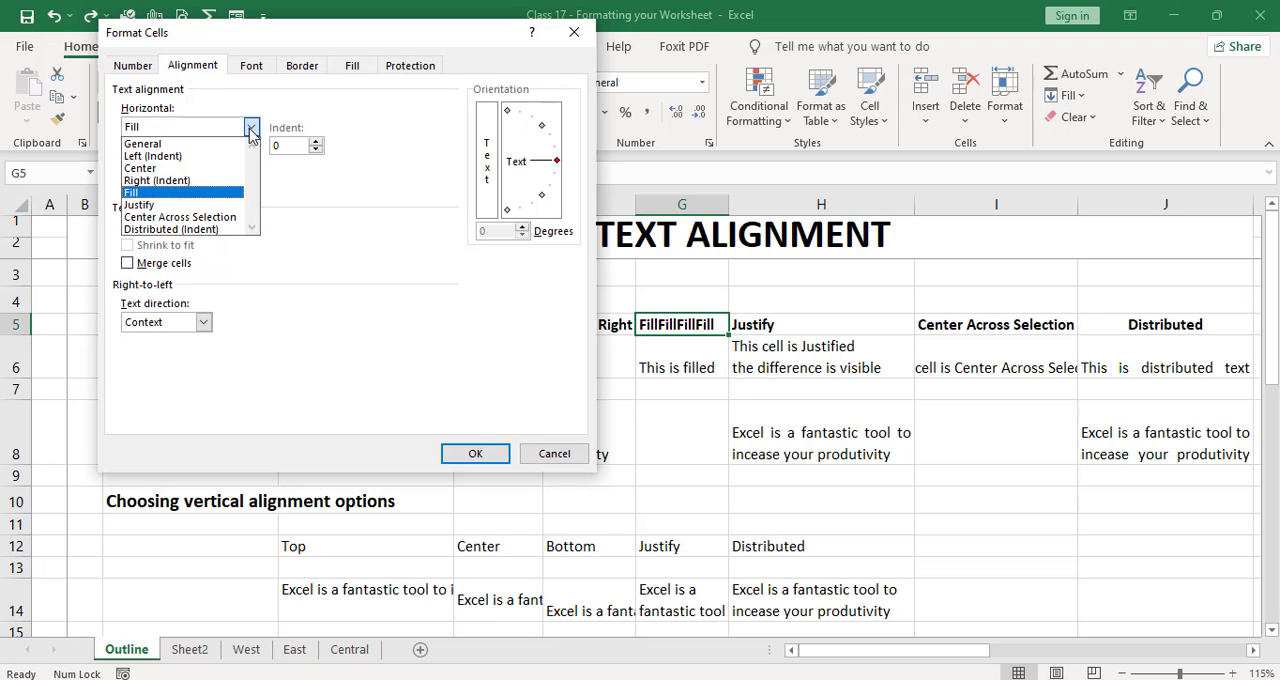
{"action": "left_click", "coordinate": [378, 294]}
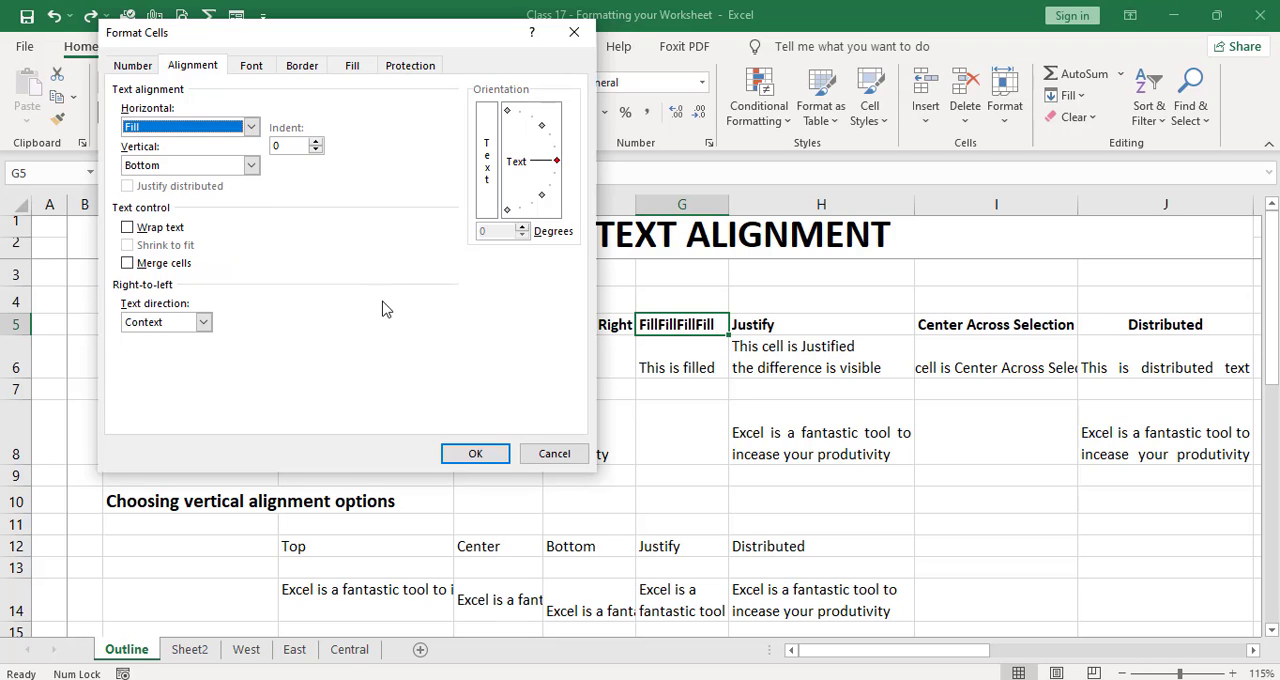
{"action": "left_click", "coordinate": [489, 455]}
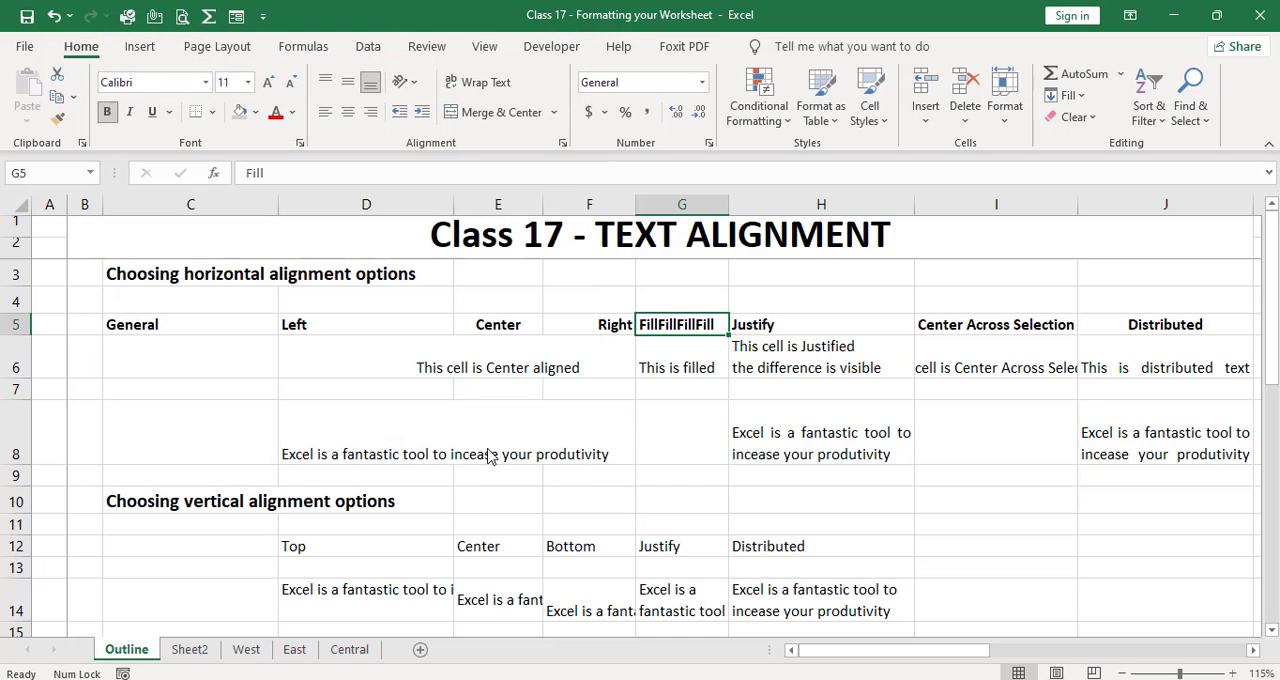
{"action": "key", "text": "Right"}
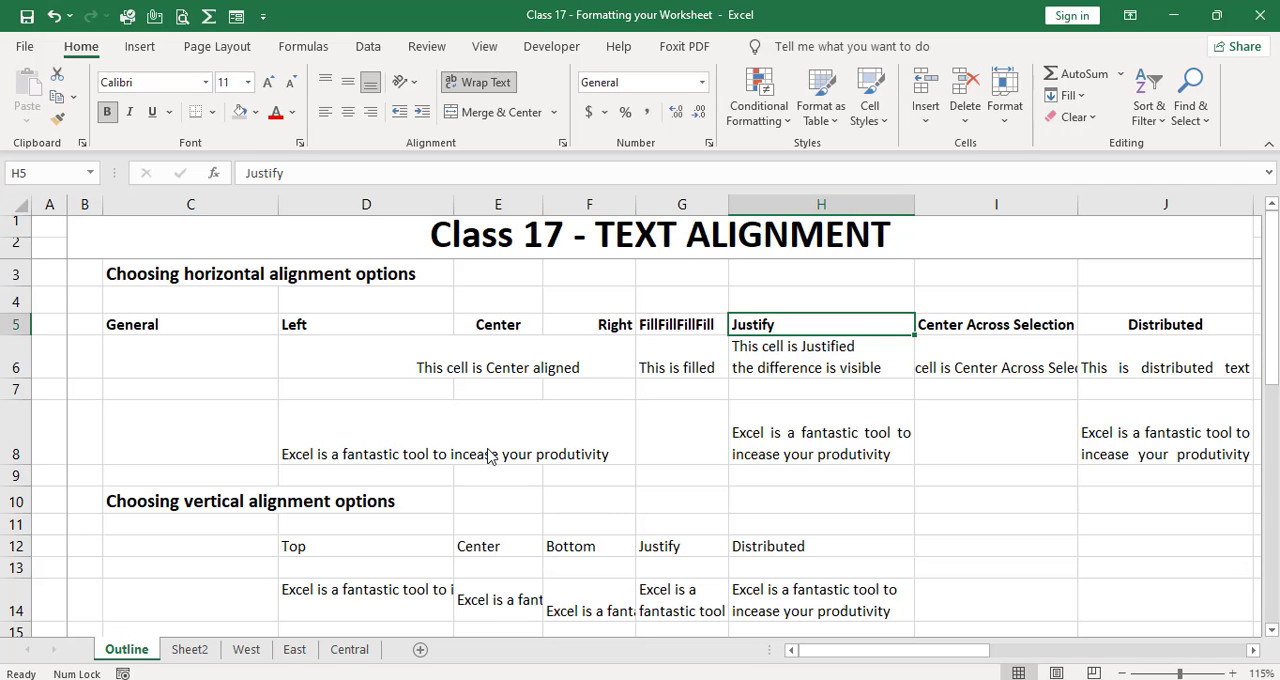
{"action": "key", "text": "Down"}
{"action": "key", "text": "Right"}
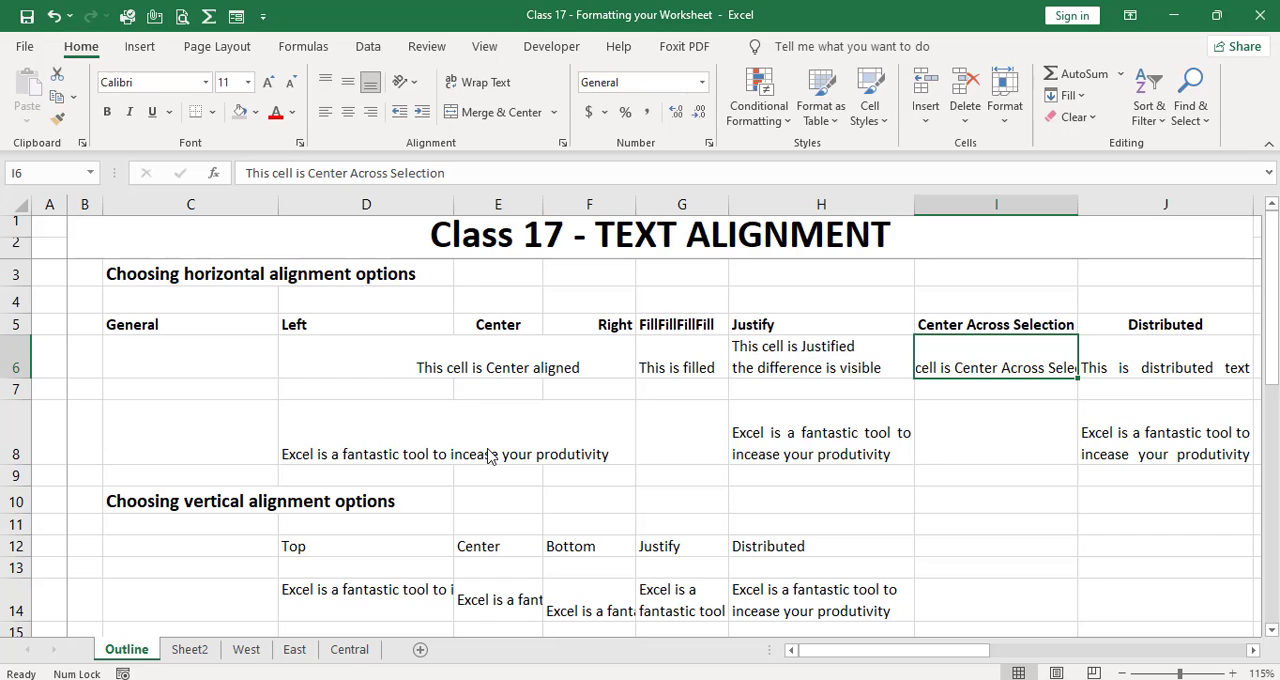
Step: Apply Center Across Selection horizontal alignment to the empty cells H10:J10
{"action": "key", "text": "Down"}
{"action": "key", "text": "Down"}
{"action": "key", "text": "Down"}
{"action": "key", "text": "Down"}
{"action": "key", "text": "Left"}
{"action": "key", "text": "shift+Right"}
{"action": "key", "text": "shift+Right"}
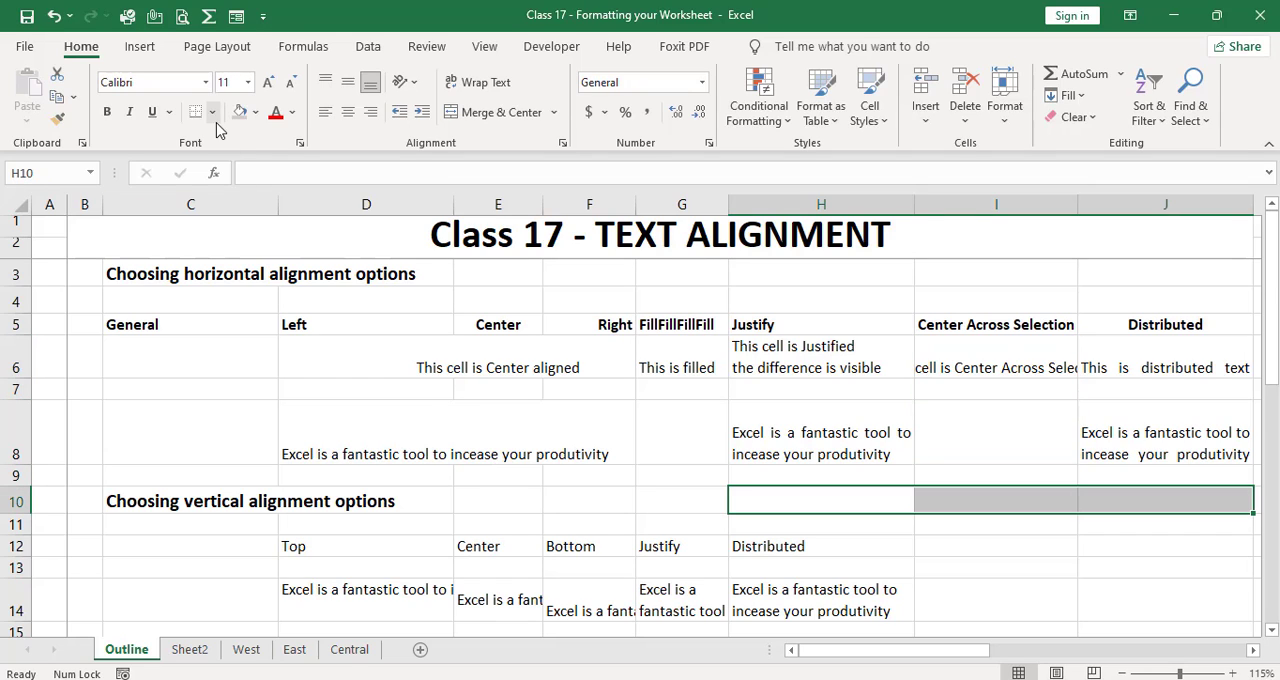
{"action": "left_click", "coordinate": [300, 145]}
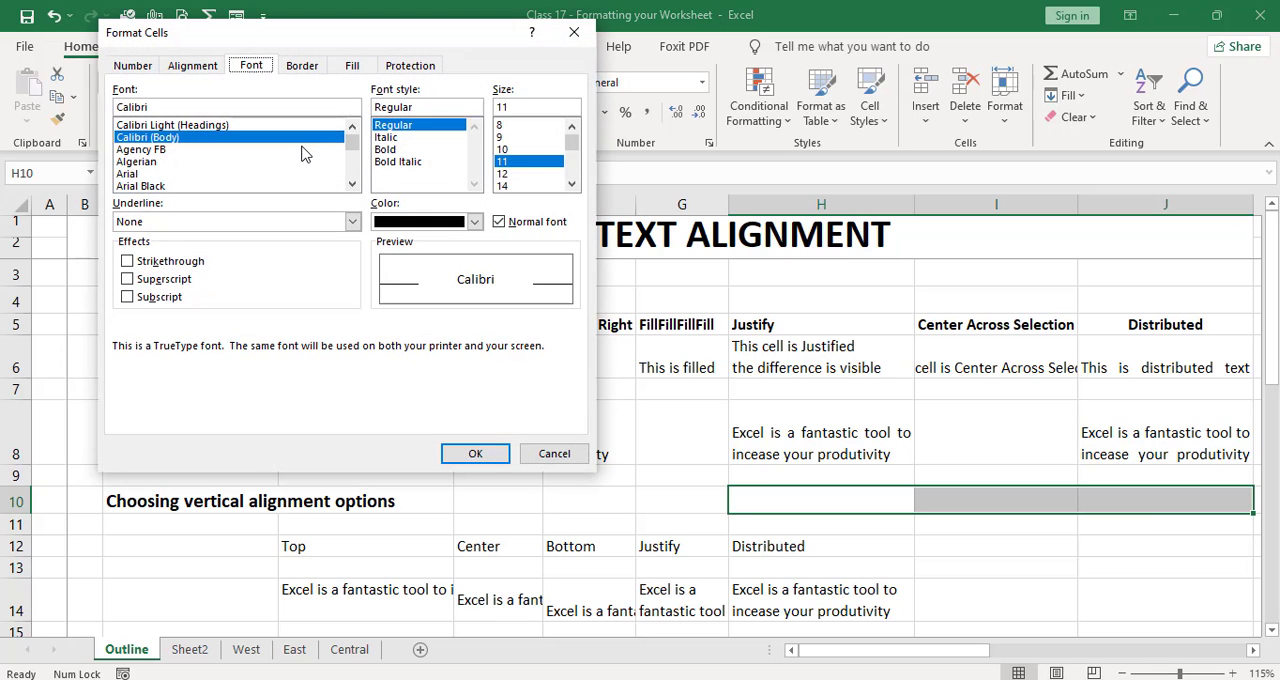
{"action": "left_click", "coordinate": [200, 64]}
{"action": "left_click", "coordinate": [250, 128]}
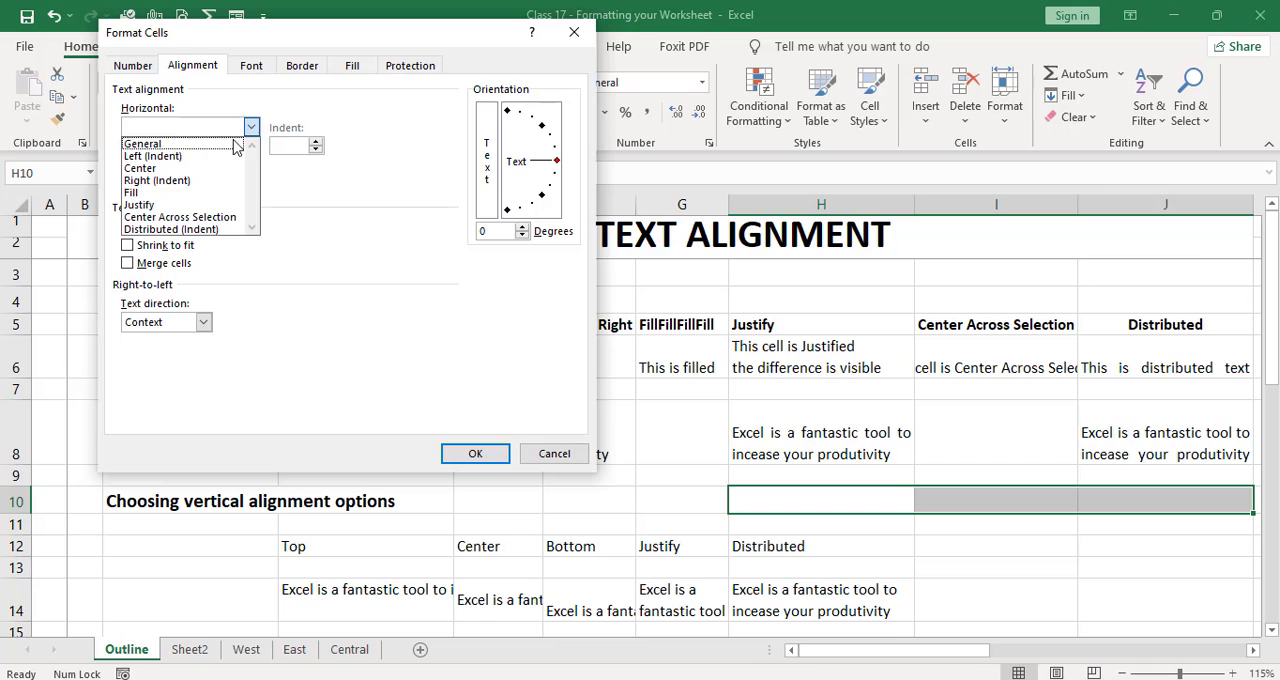
{"action": "left_click", "coordinate": [210, 217]}
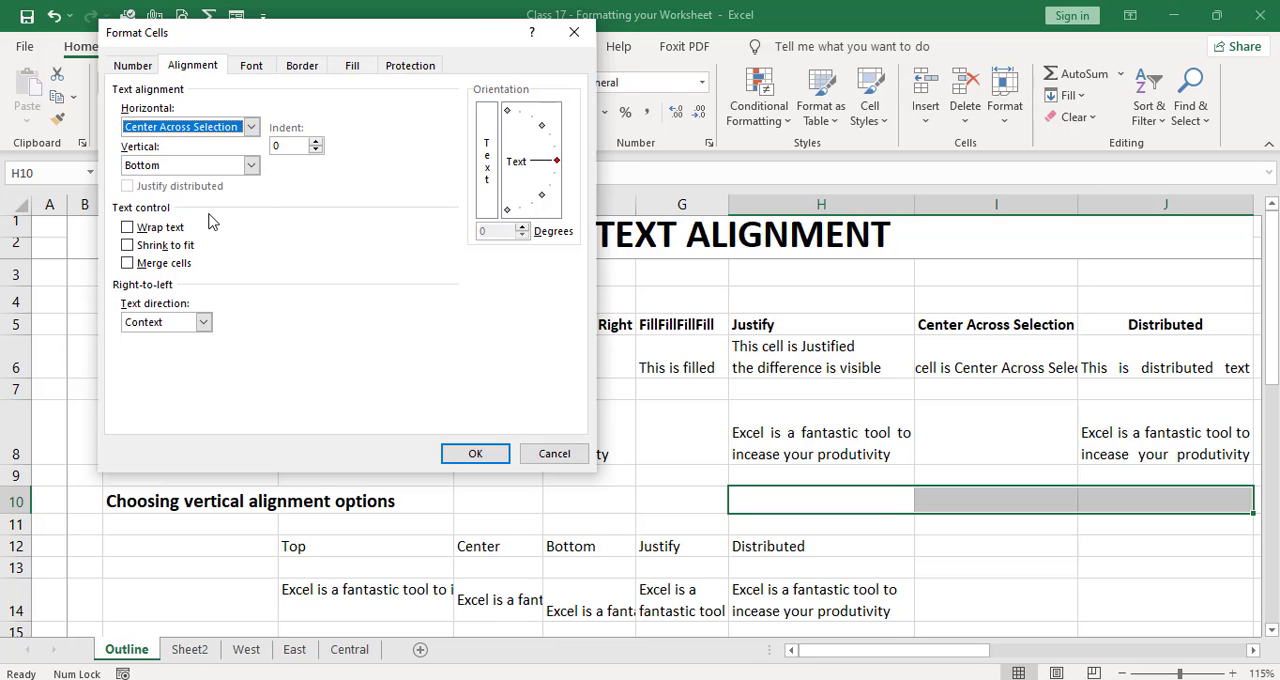
{"action": "key", "text": "Return"}
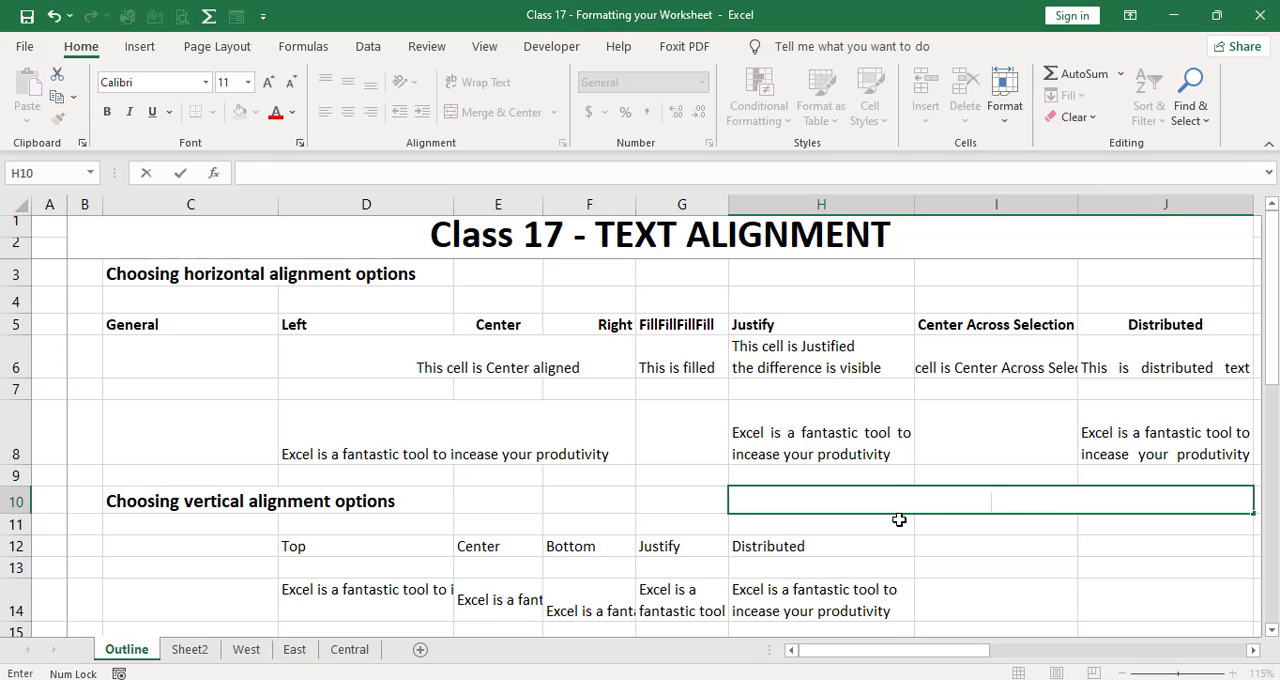
Step: Enter EZXL in H10 and check how it is centered across H10:J10
{"action": "type", "text": "EZXL"}
{"action": "key", "text": "Return"}
{"action": "key", "text": "Left"}
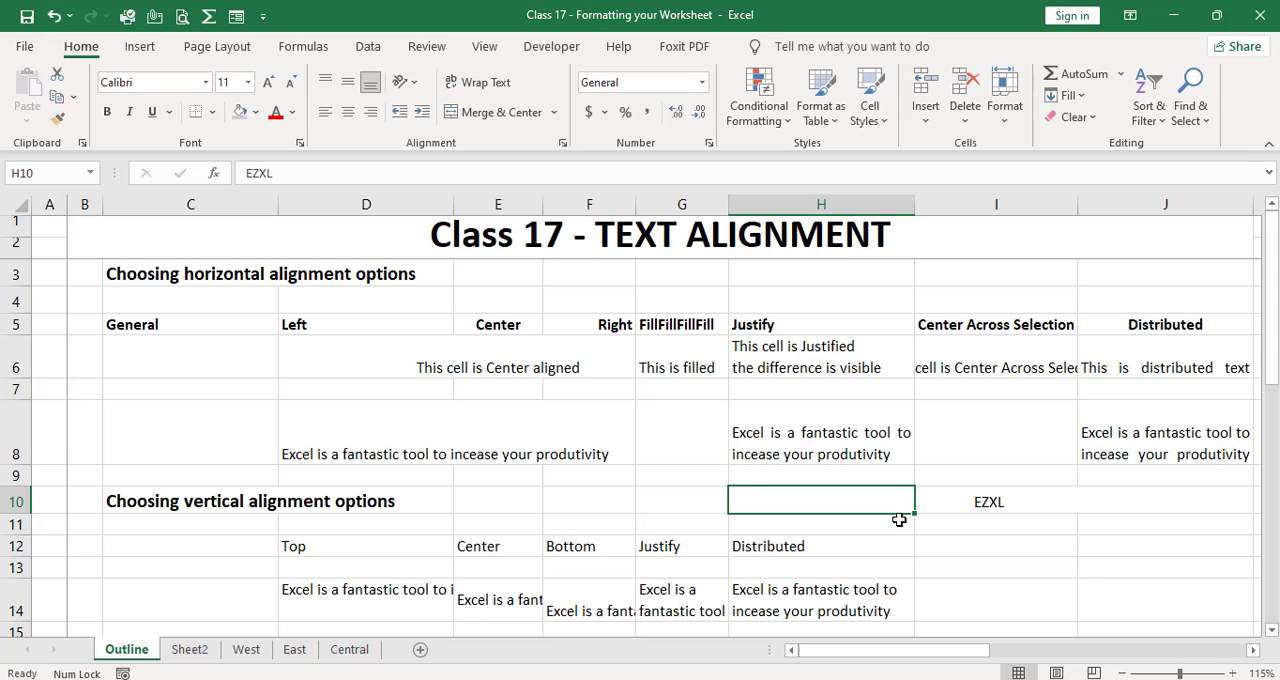
{"action": "key", "text": "Right"}
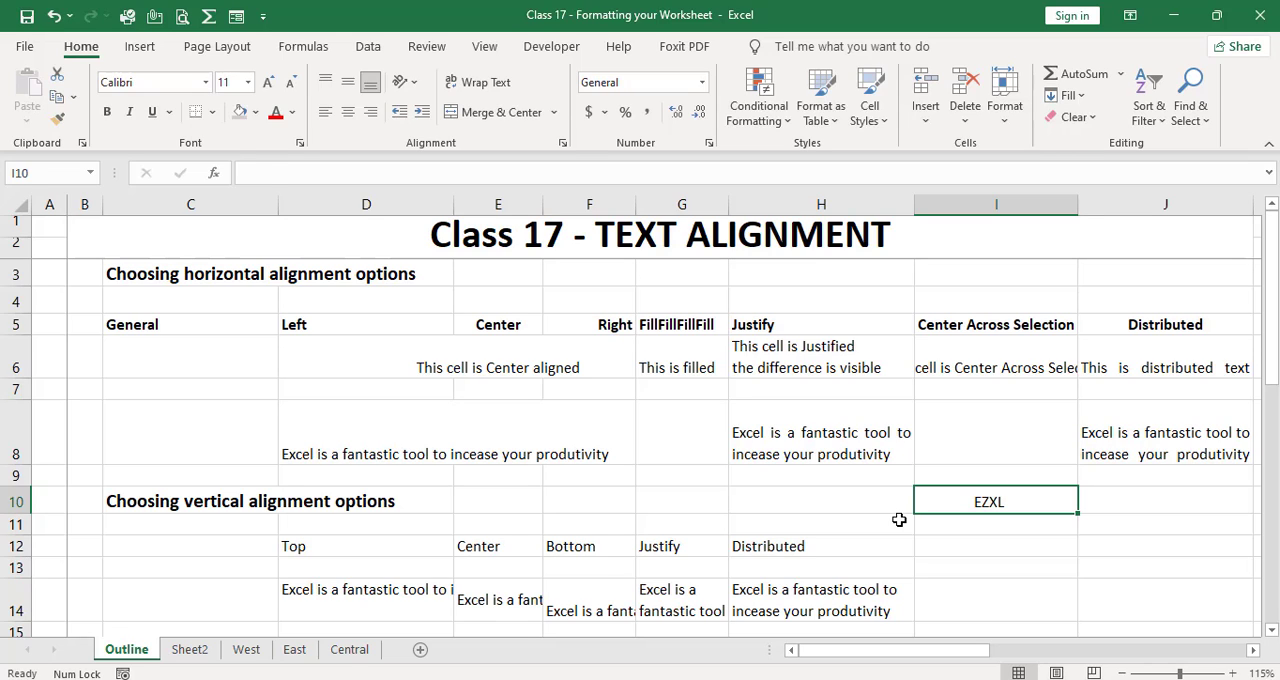
{"action": "key", "text": "Left"}
{"action": "key", "text": "shift+Right"}
{"action": "key", "text": "shift+Right"}
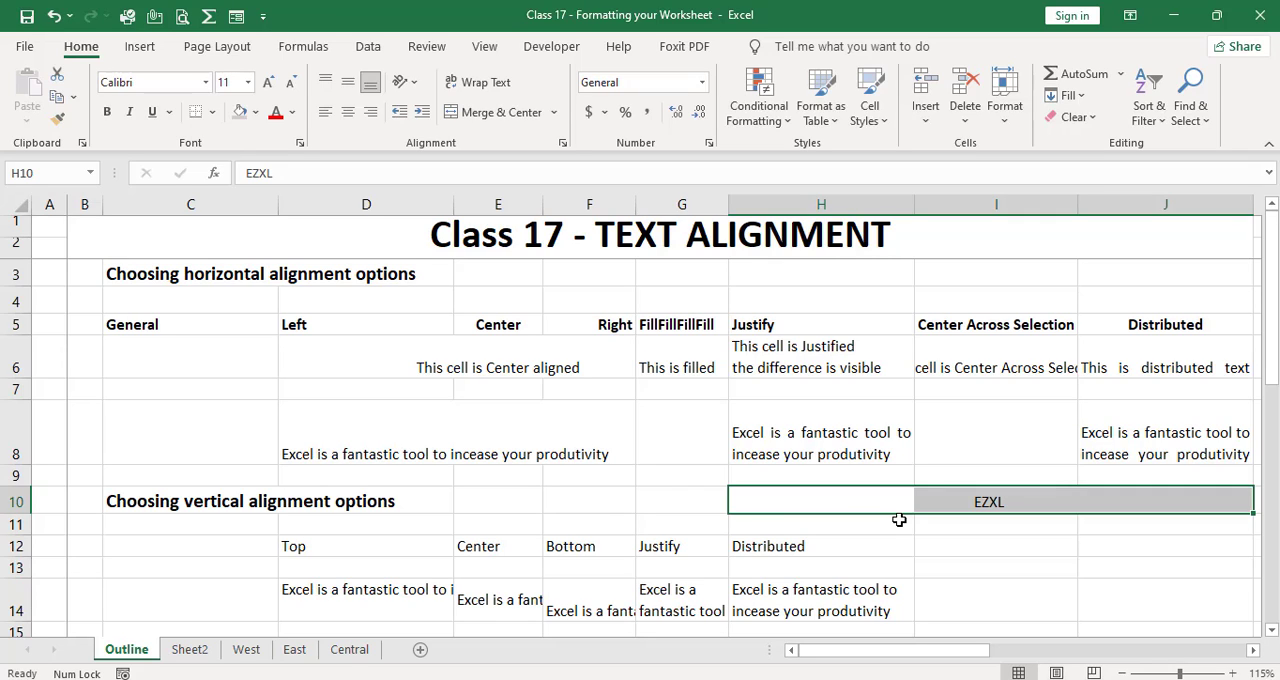
Step: Examine the Distributed examples in J6 and J8, comparing them with the left-aligned text in D8 and the justified text in H8
{"action": "key", "text": "Right"}
{"action": "key", "text": "Right"}
{"action": "key", "text": "Up"}
{"action": "key", "text": "Up"}
{"action": "key", "text": "Up"}
{"action": "key", "text": "Up"}
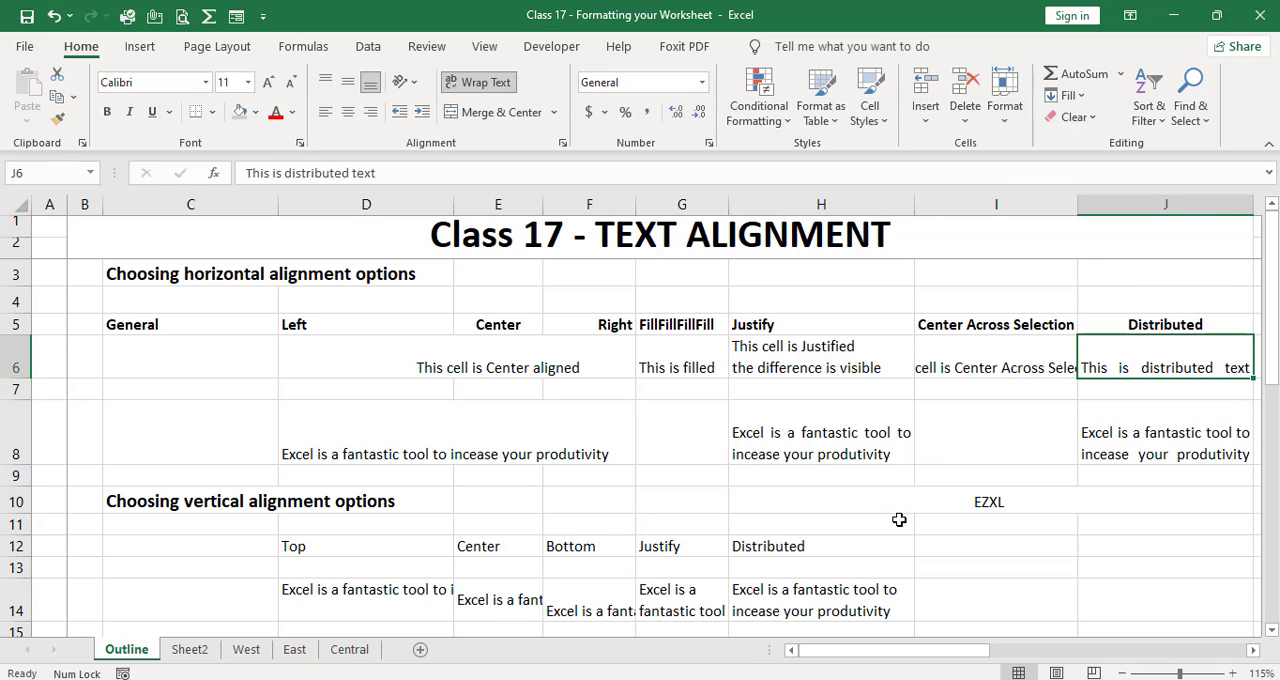
{"action": "key", "text": "Up"}
{"action": "key", "text": "Down"}
{"action": "key", "text": "Down"}
{"action": "key", "text": "Down"}
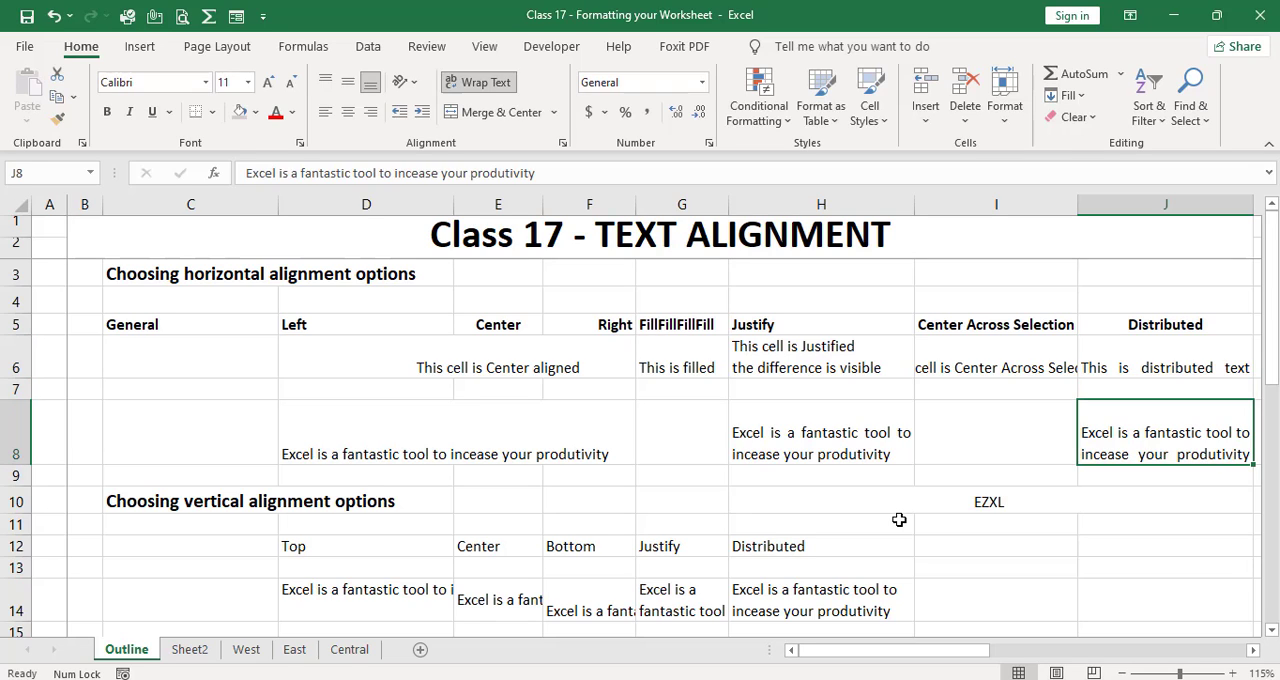
{"action": "key", "text": "Left"}
{"action": "key", "text": "Left"}
{"action": "key", "text": "Left"}
{"action": "key", "text": "Left"}
{"action": "key", "text": "Left"}
{"action": "key", "text": "Left"}
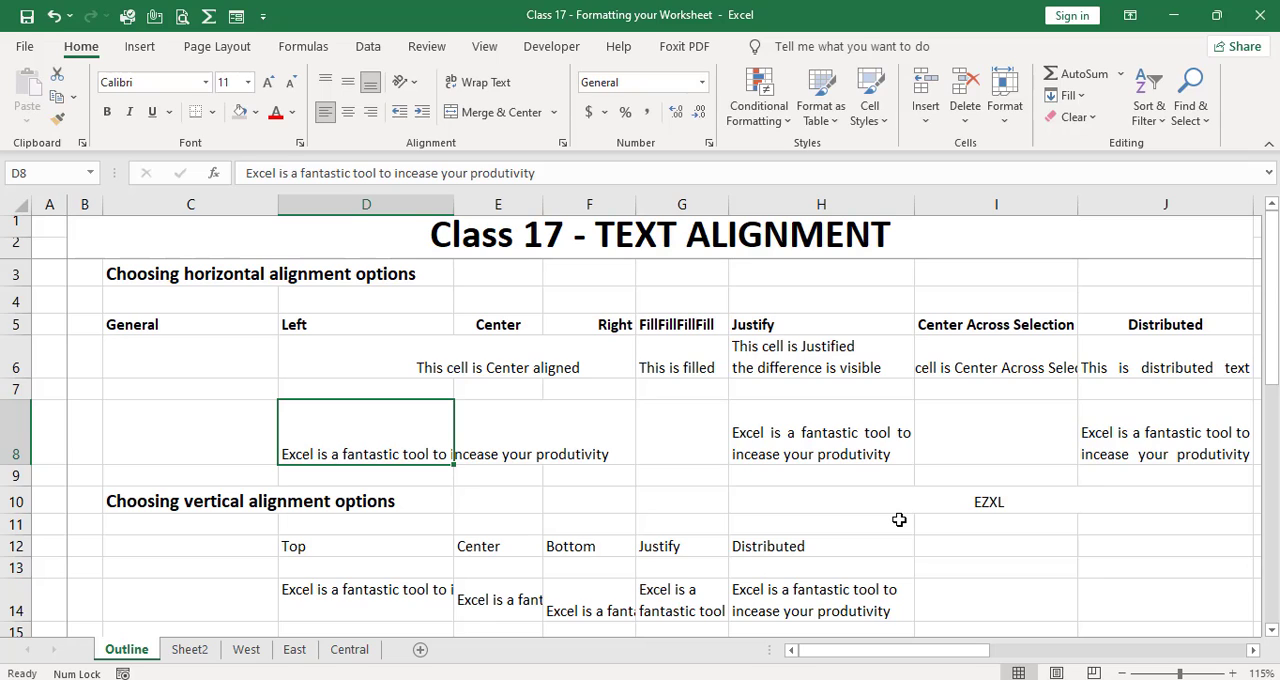
{"action": "key", "text": "Right"}
{"action": "key", "text": "Right"}
{"action": "key", "text": "Right"}
{"action": "key", "text": "Right"}
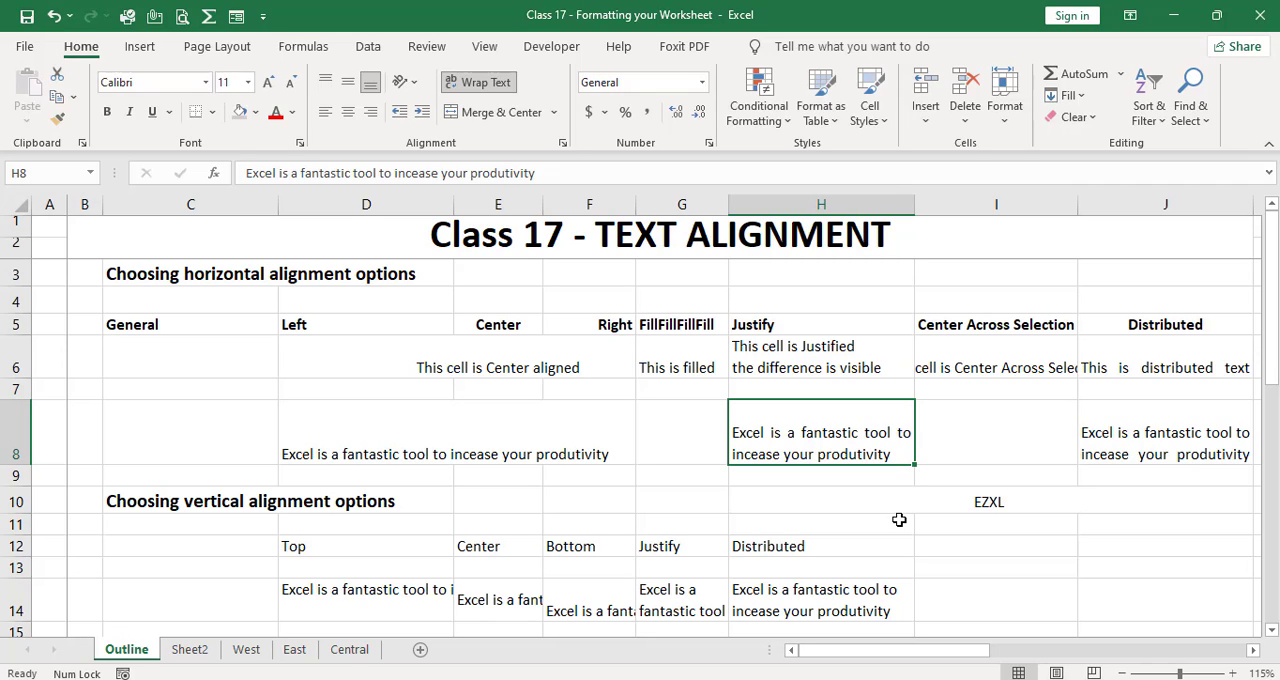
{"action": "key", "text": "Right"}
{"action": "key", "text": "Right"}
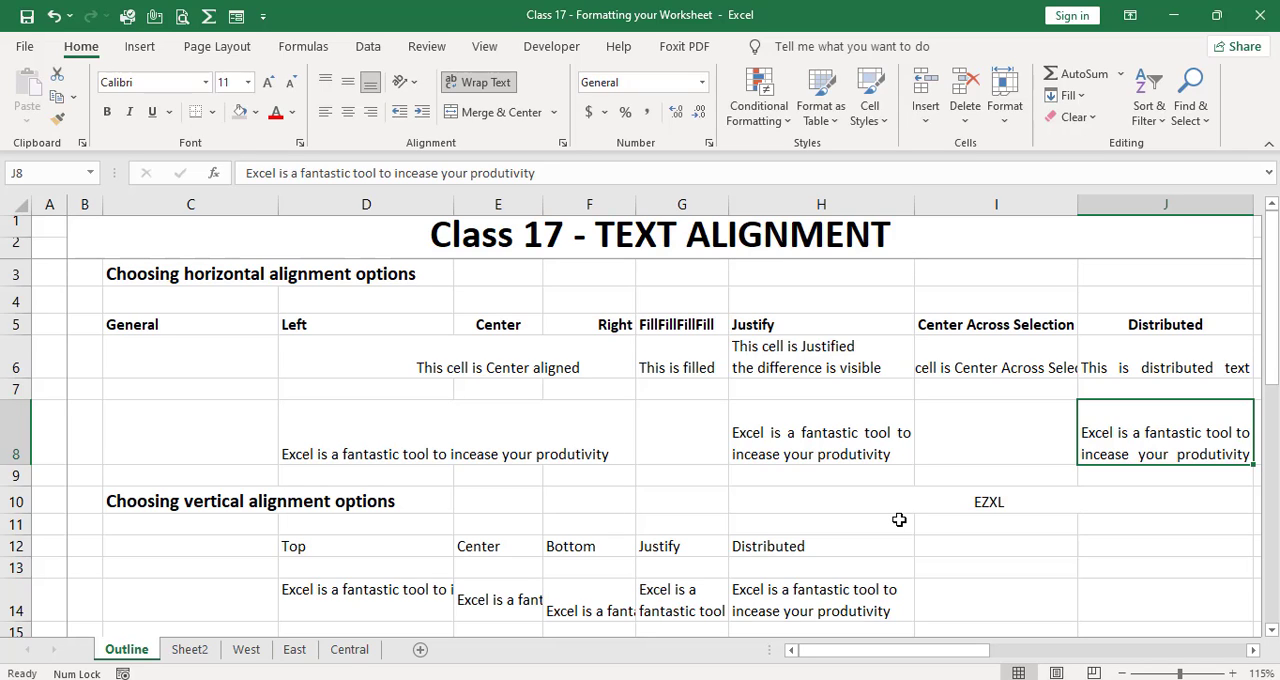
Step: Review the vertical alignment samples in D14:H14, covering Top, Center, Bottom, Justify and Distributed
{"action": "key", "text": "Down"}
{"action": "key", "text": "Down"}
{"action": "key", "text": "Down"}
{"action": "key", "text": "Left"}
{"action": "key", "text": "Left"}
{"action": "key", "text": "Left"}
{"action": "key", "text": "Left"}
{"action": "key", "text": "Left"}
{"action": "key", "text": "Left"}
{"action": "key", "text": "Left"}
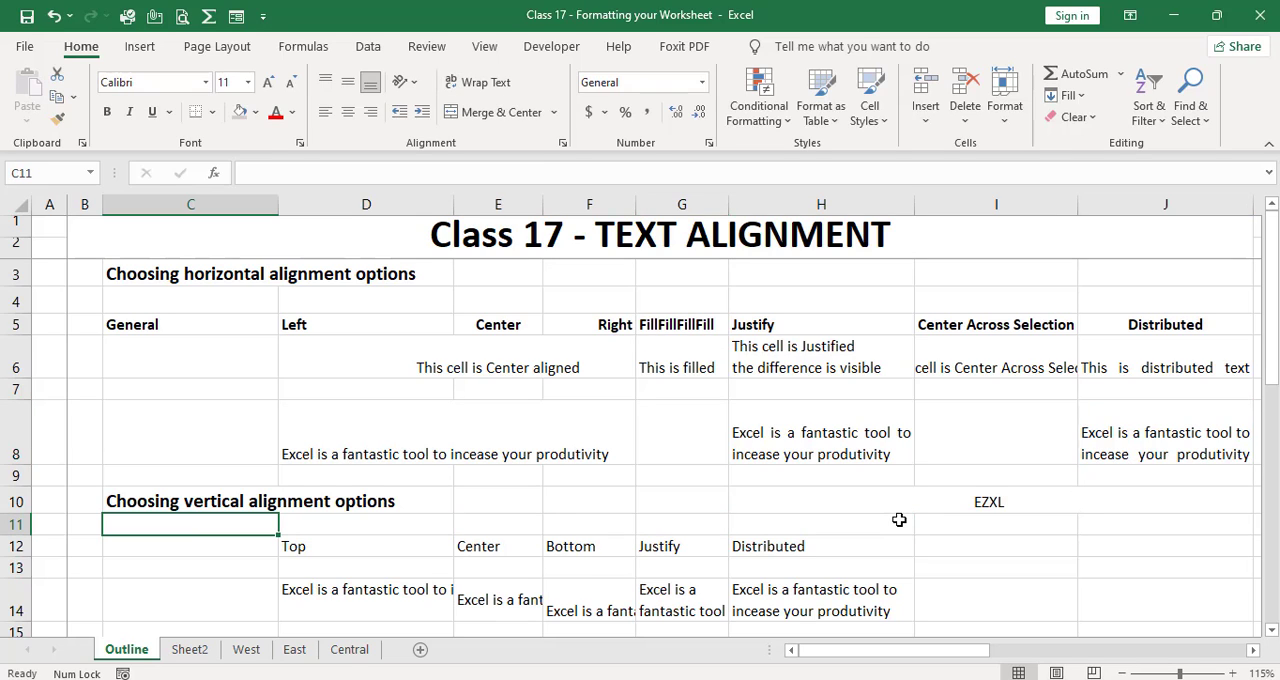
{"action": "key", "text": "Down"}
{"action": "key", "text": "Down"}
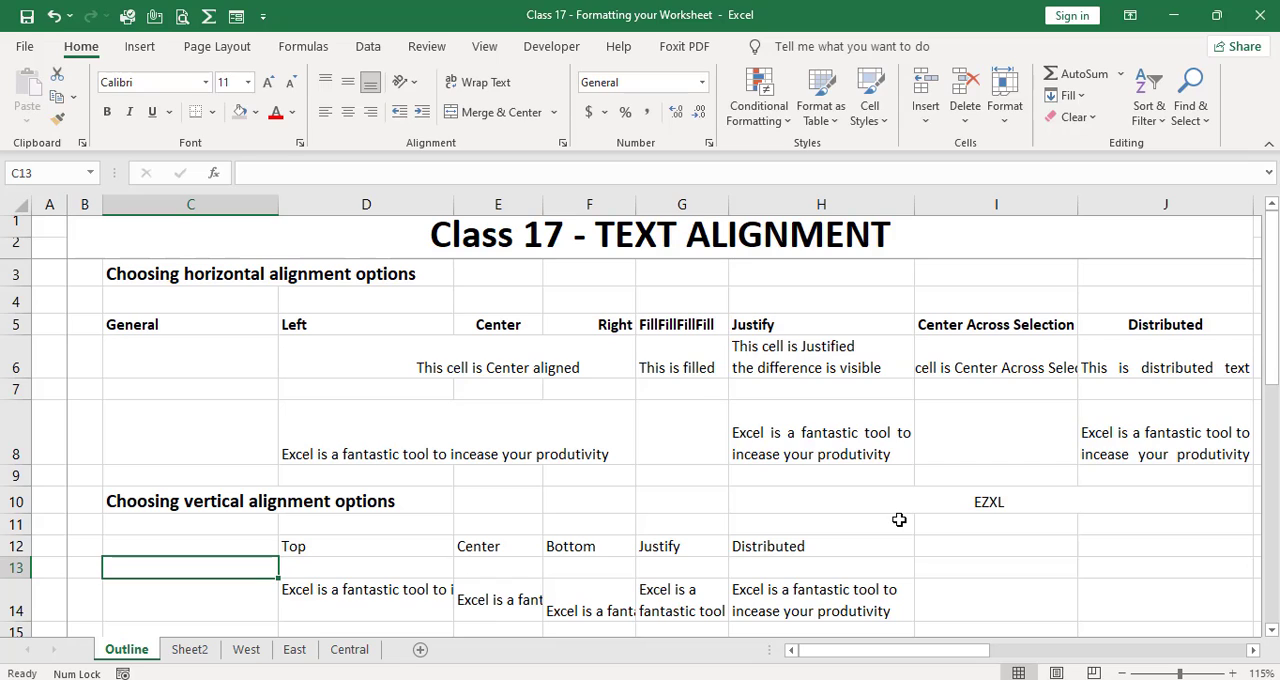
{"action": "key", "text": "Up"}
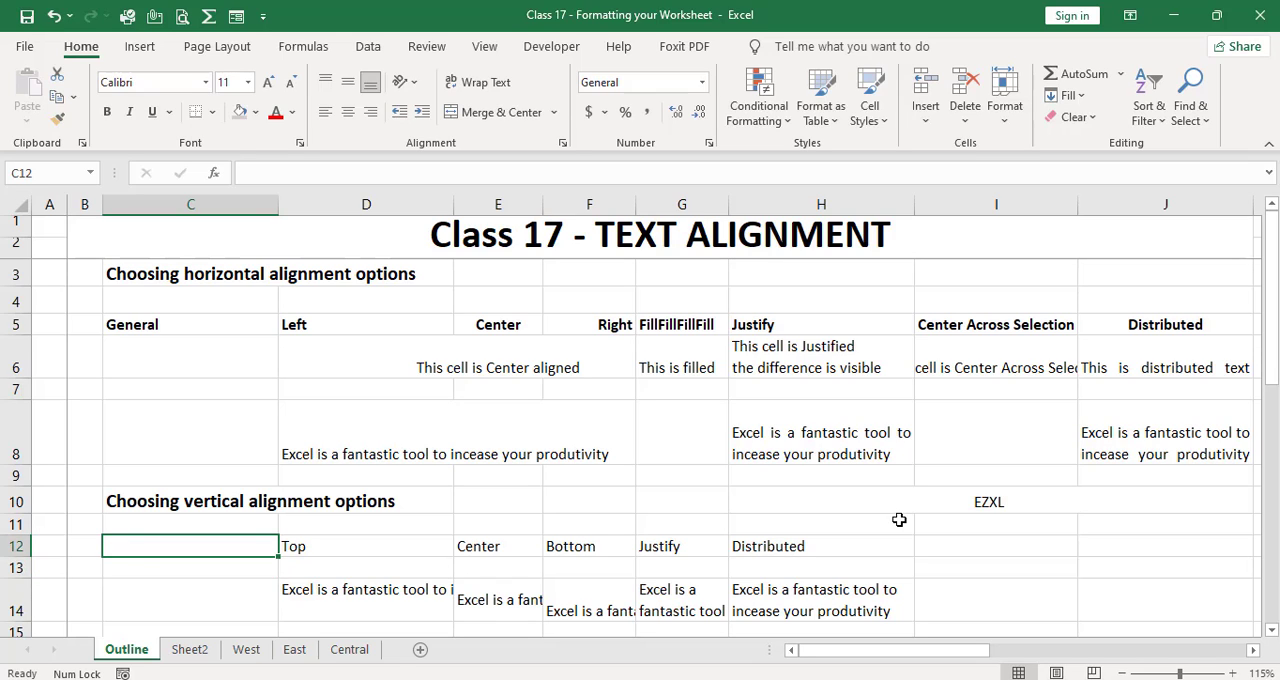
{"action": "key", "text": "Right"}
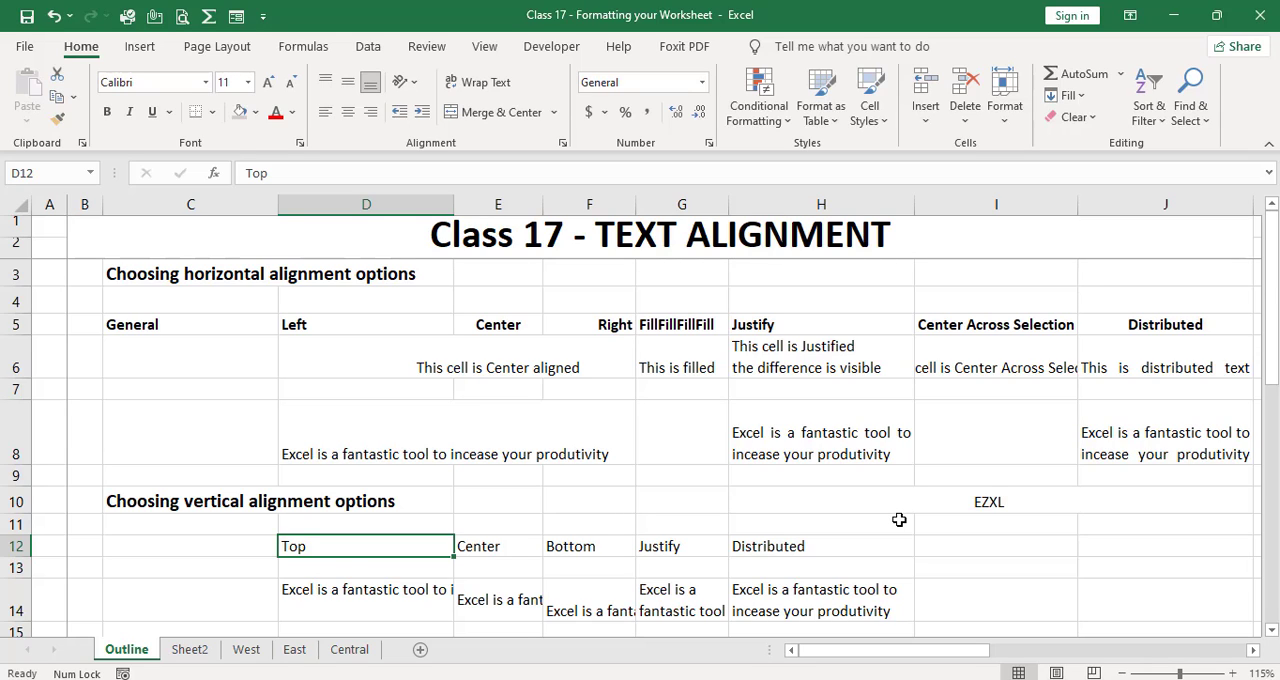
{"action": "key", "text": "Down"}
{"action": "key", "text": "Down"}
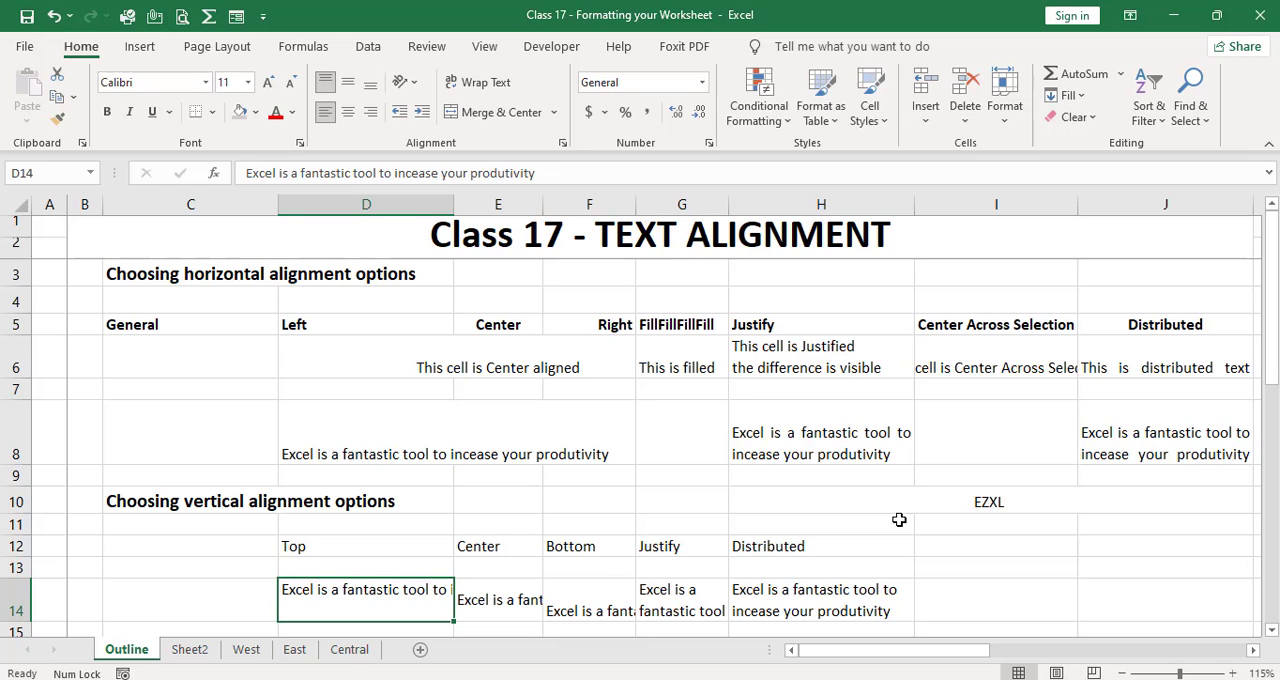
{"action": "key", "text": "Right"}
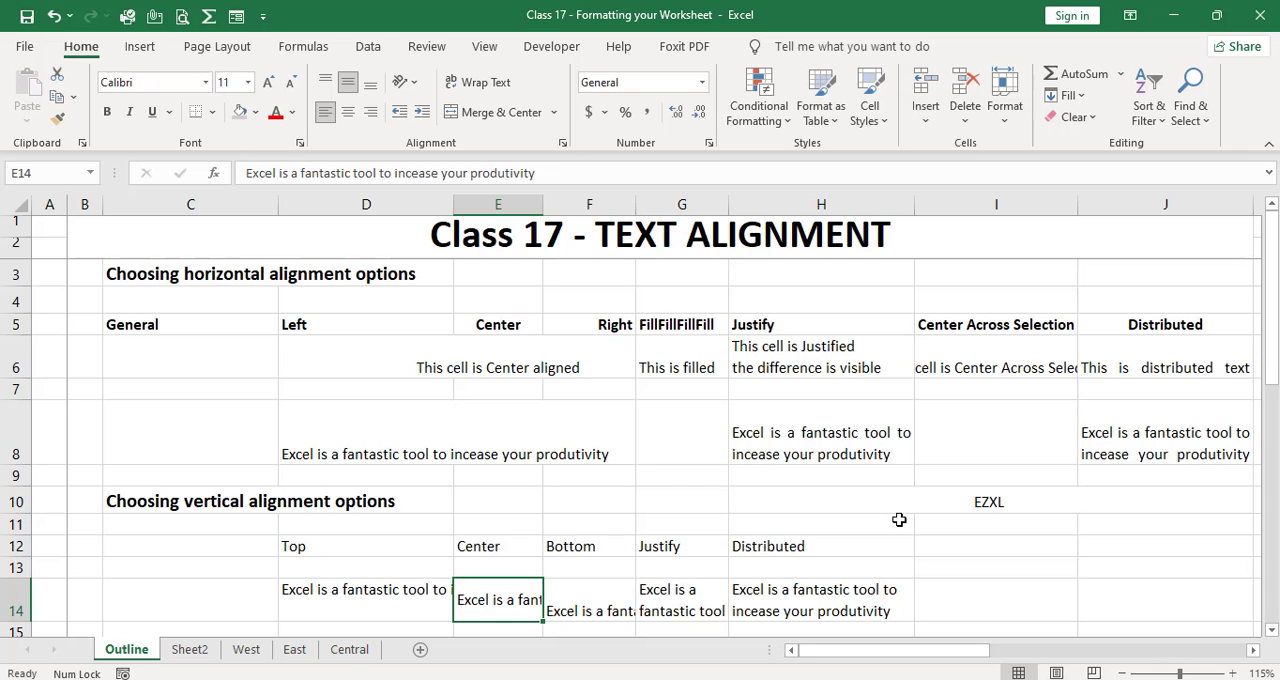
{"action": "key", "text": "Right"}
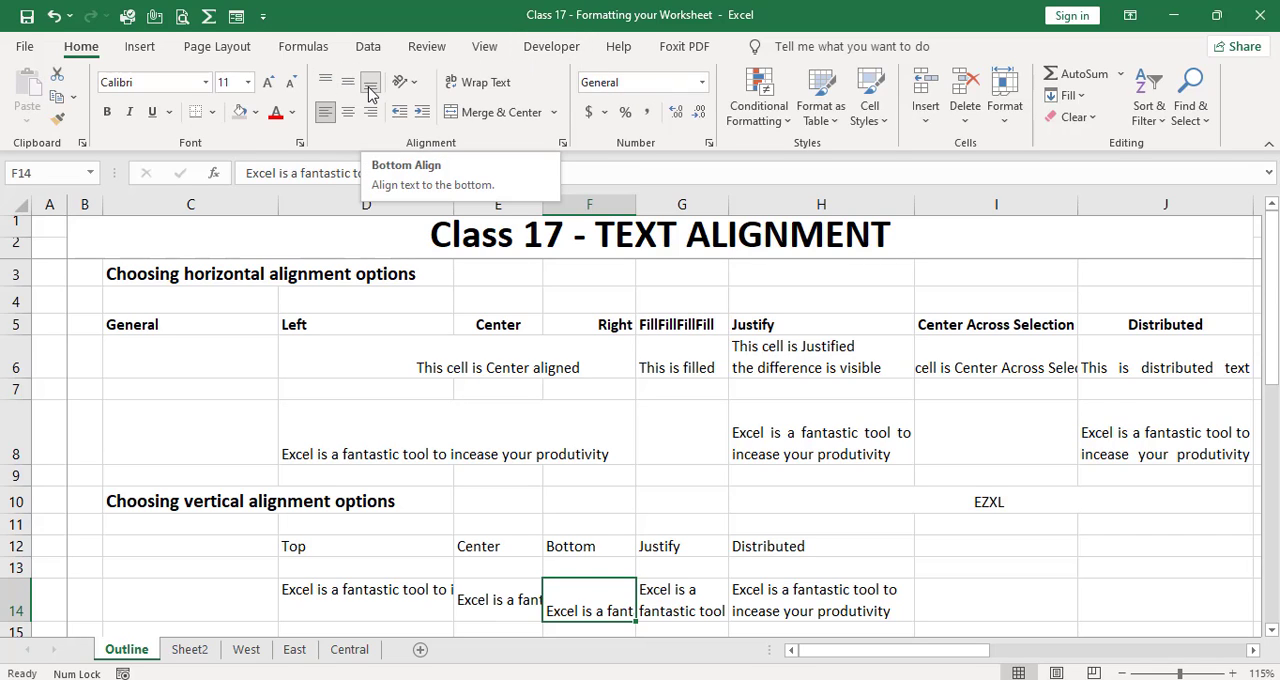
{"action": "key", "text": "Right"}
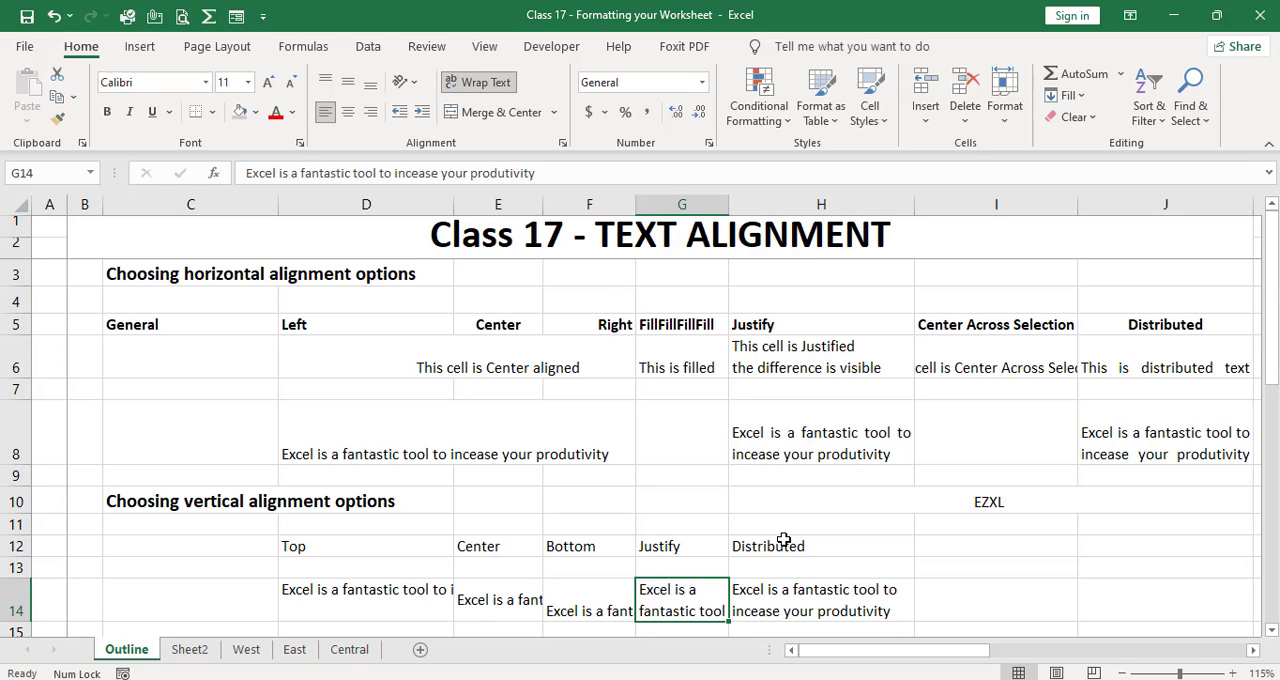
{"action": "key", "text": "Right"}
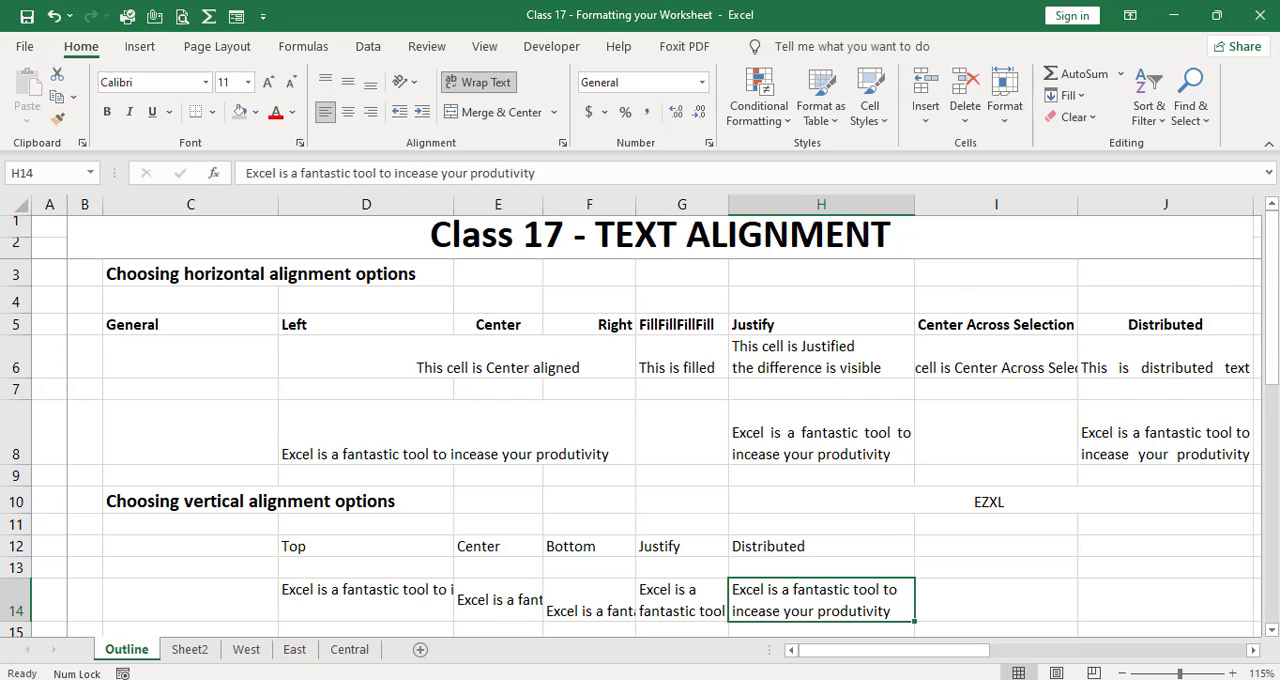
{"action": "scroll", "coordinate": [640, 420], "scroll_direction": "down", "scroll_amount": 1}
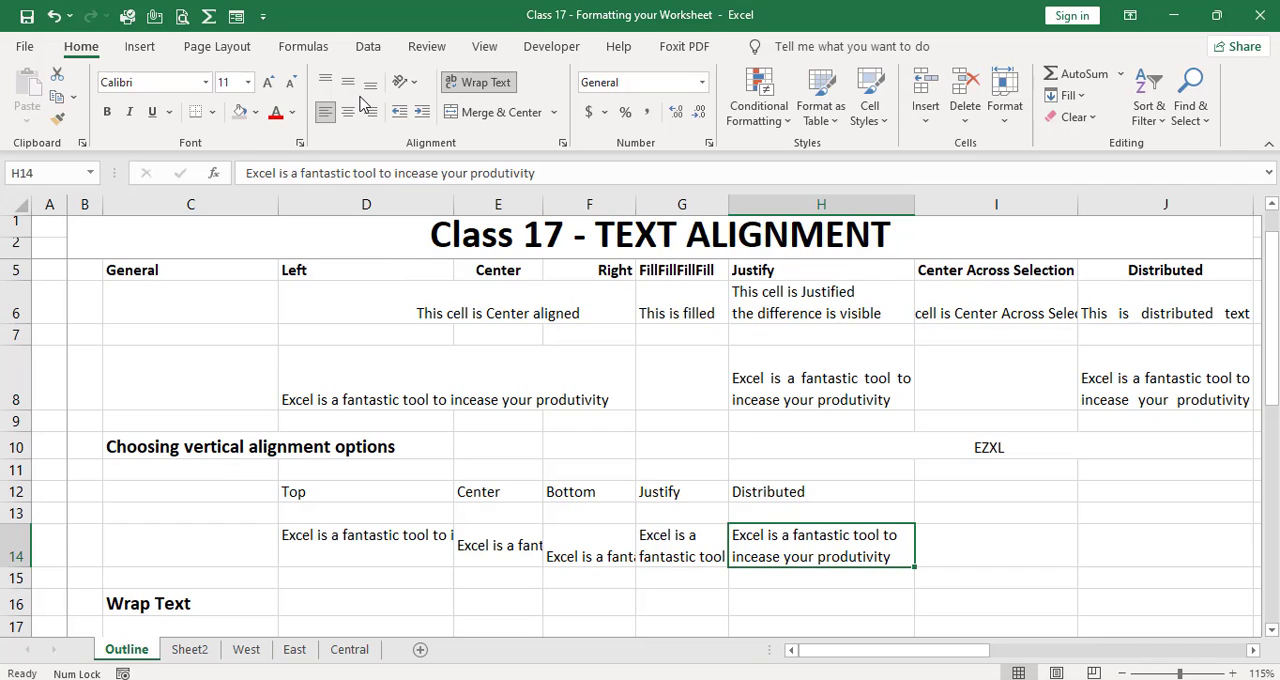
Step: Check the vertical alignment choices for the Distributed sample in H14 and keep Distributed
{"action": "left_click", "coordinate": [297, 146]}
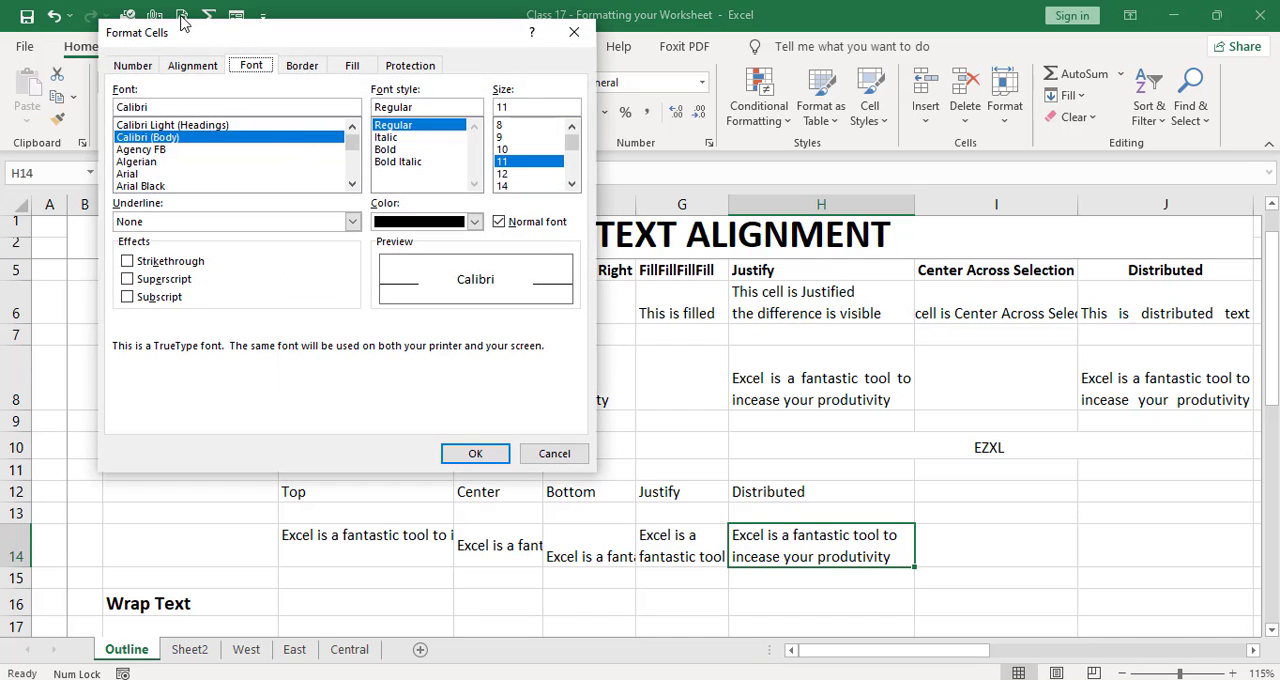
{"action": "left_click", "coordinate": [193, 65]}
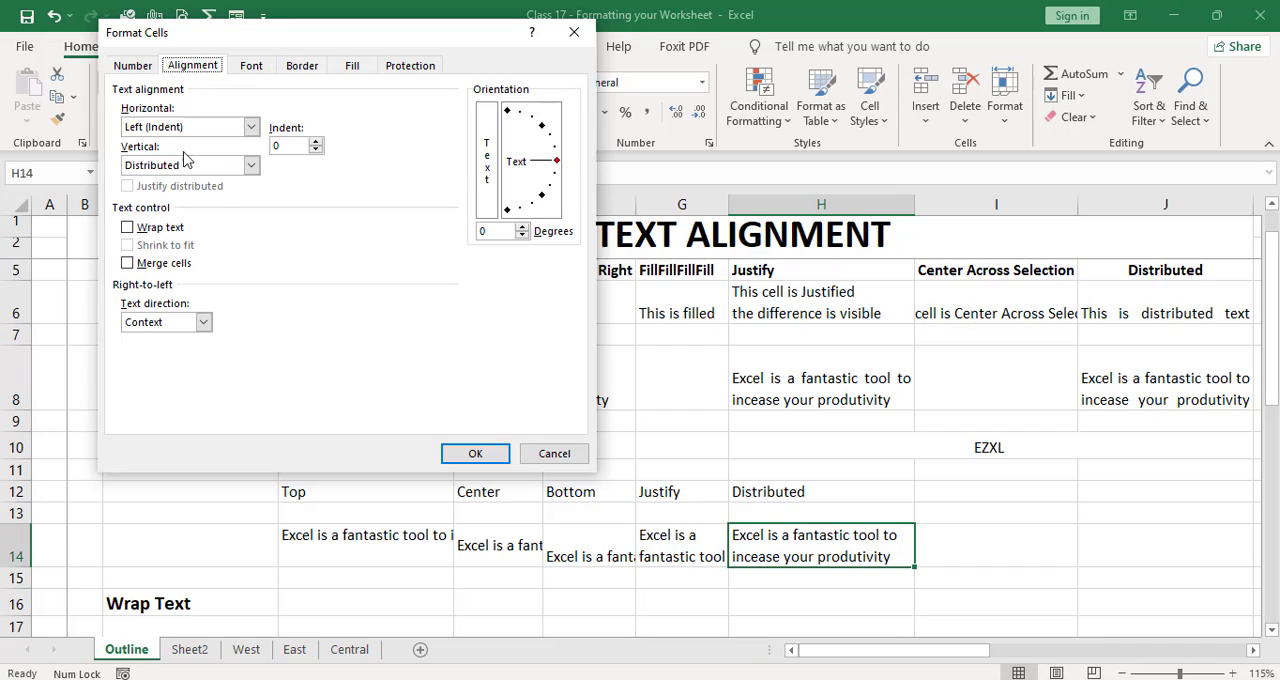
{"action": "left_click", "coordinate": [252, 166]}
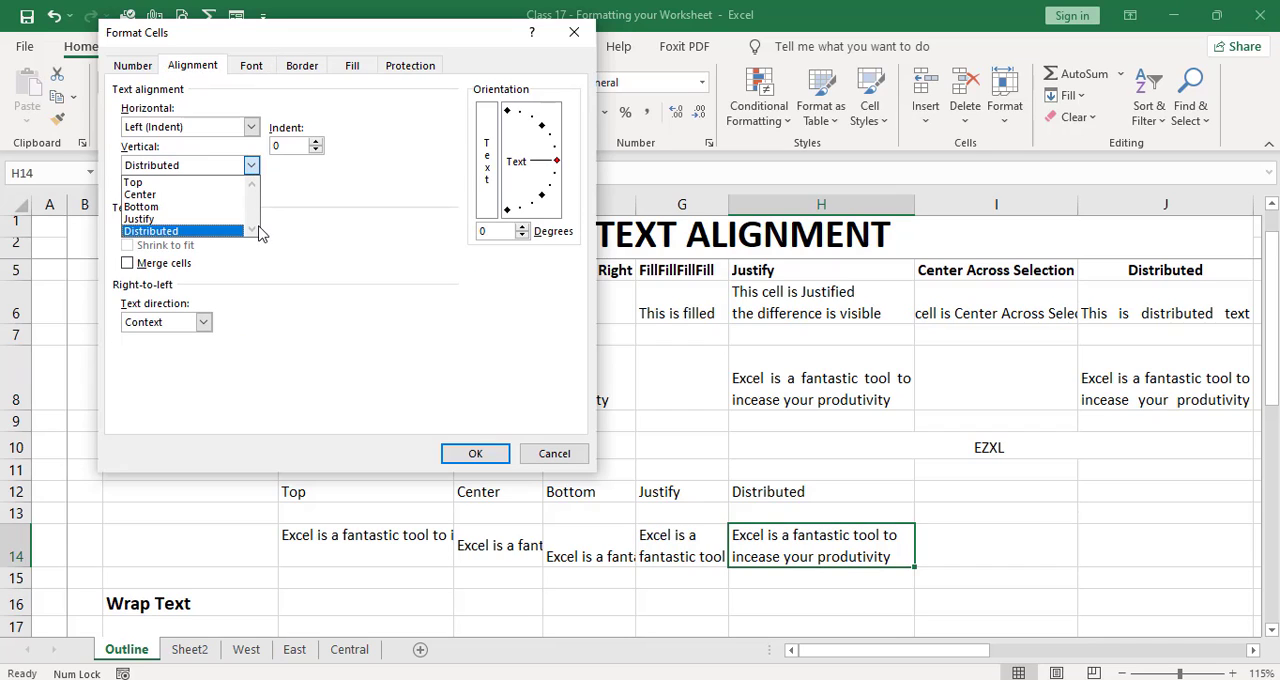
{"action": "left_click", "coordinate": [364, 348]}
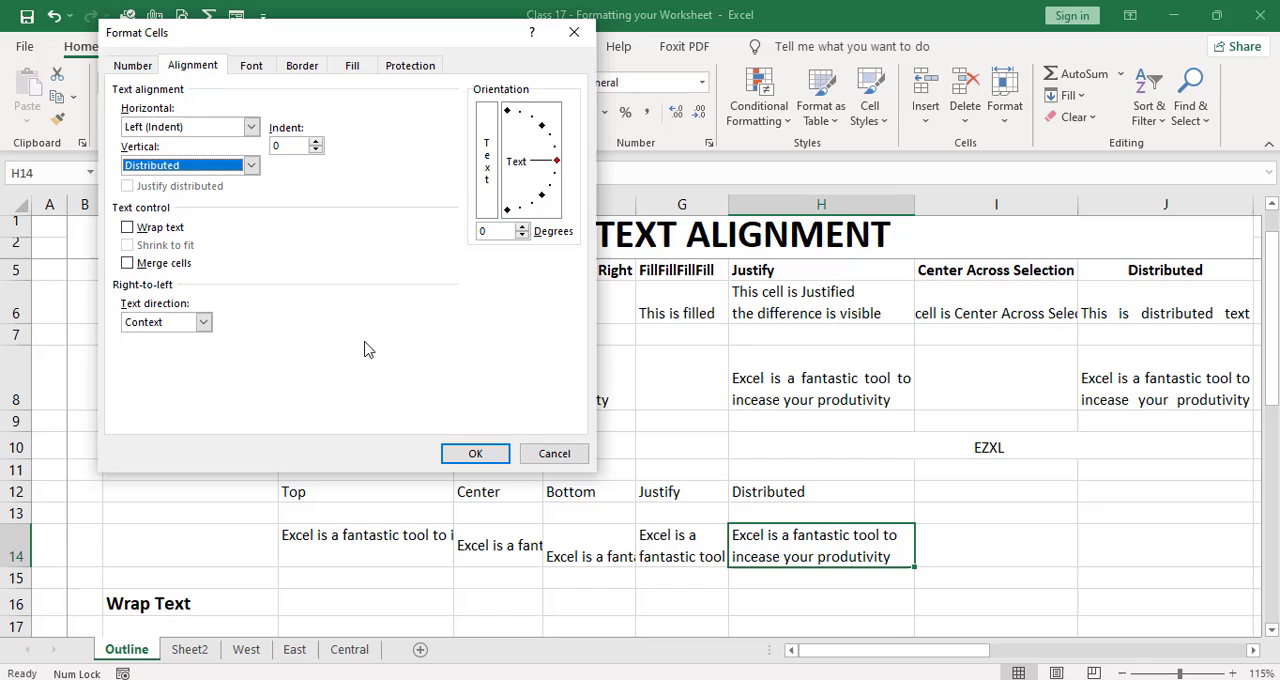
{"action": "left_click", "coordinate": [454, 454]}
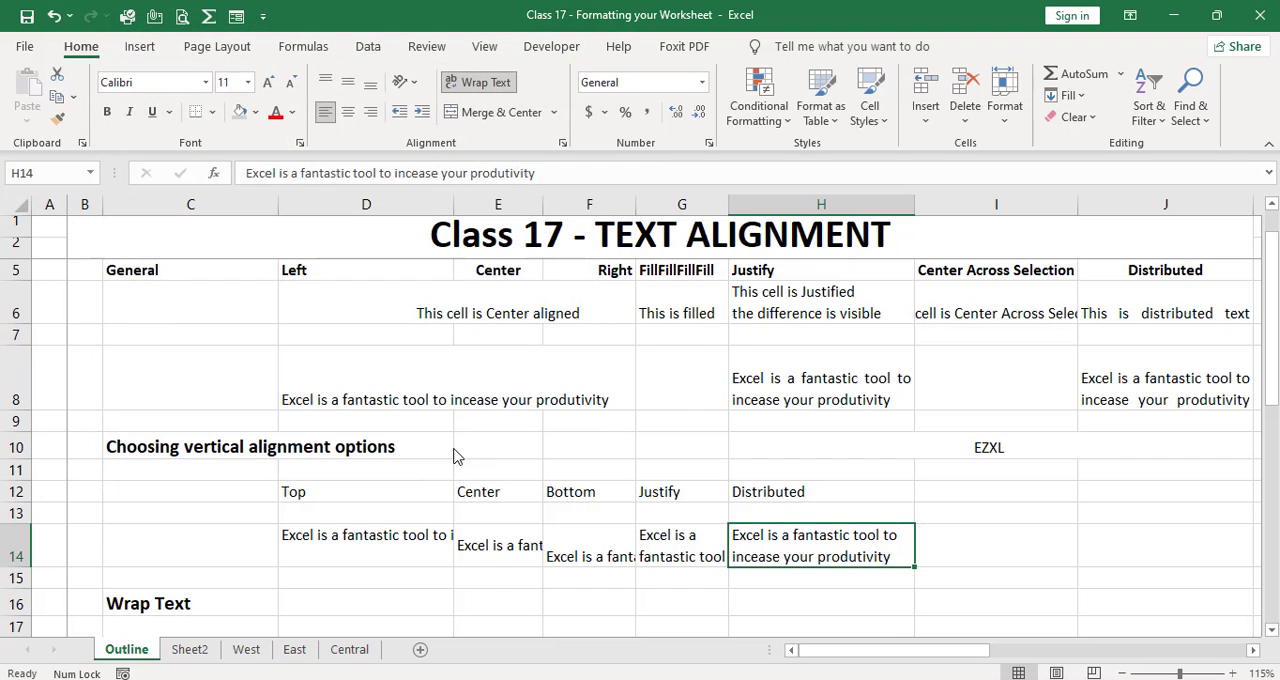
Step: Wrap the text of the Top-aligned sample in D14
{"action": "key", "text": "Down"}
{"action": "key", "text": "Down"}
{"action": "key", "text": "Down"}
{"action": "key", "text": "Down"}
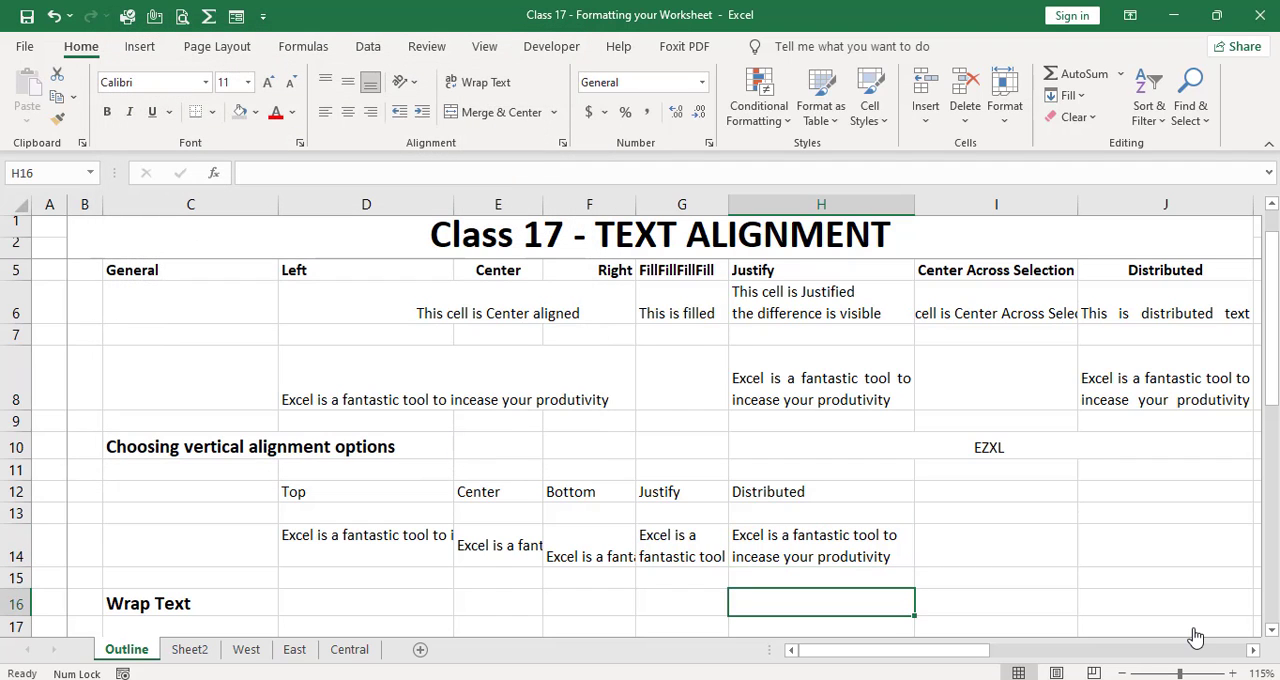
{"action": "key", "text": "Up"}
{"action": "key", "text": "Up"}
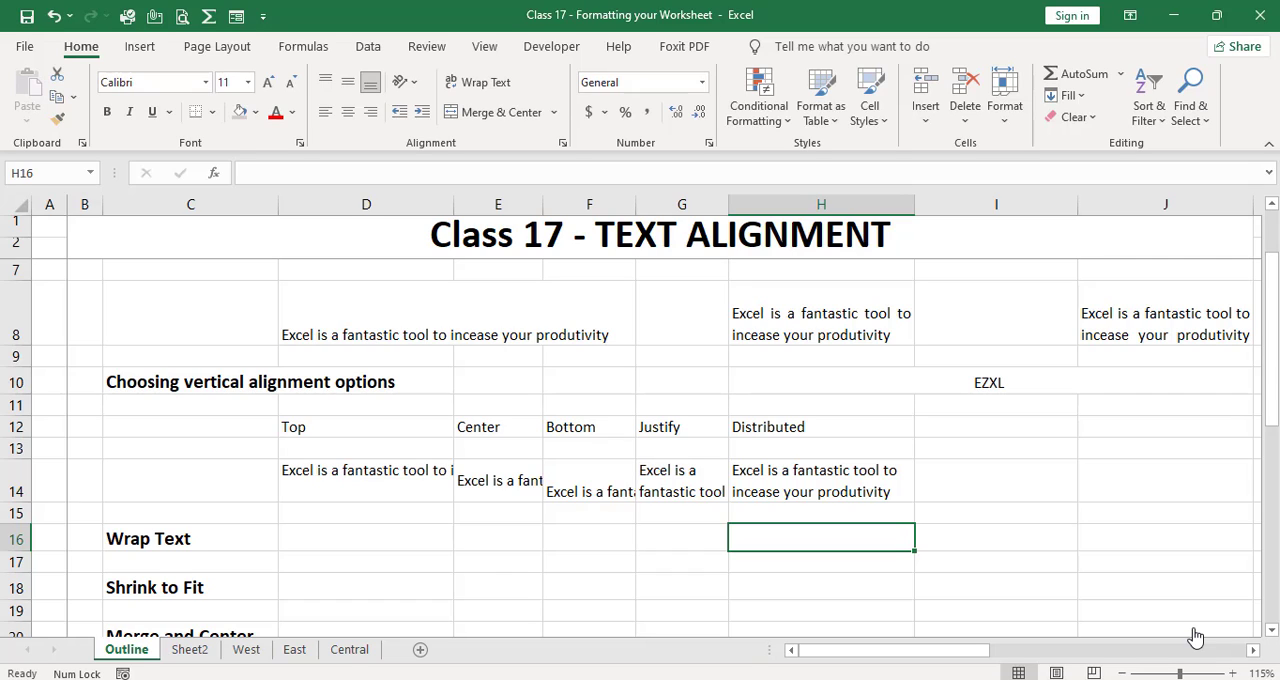
{"action": "key", "text": "Left"}
{"action": "key", "text": "Left"}
{"action": "key", "text": "Left"}
{"action": "key", "text": "Left"}
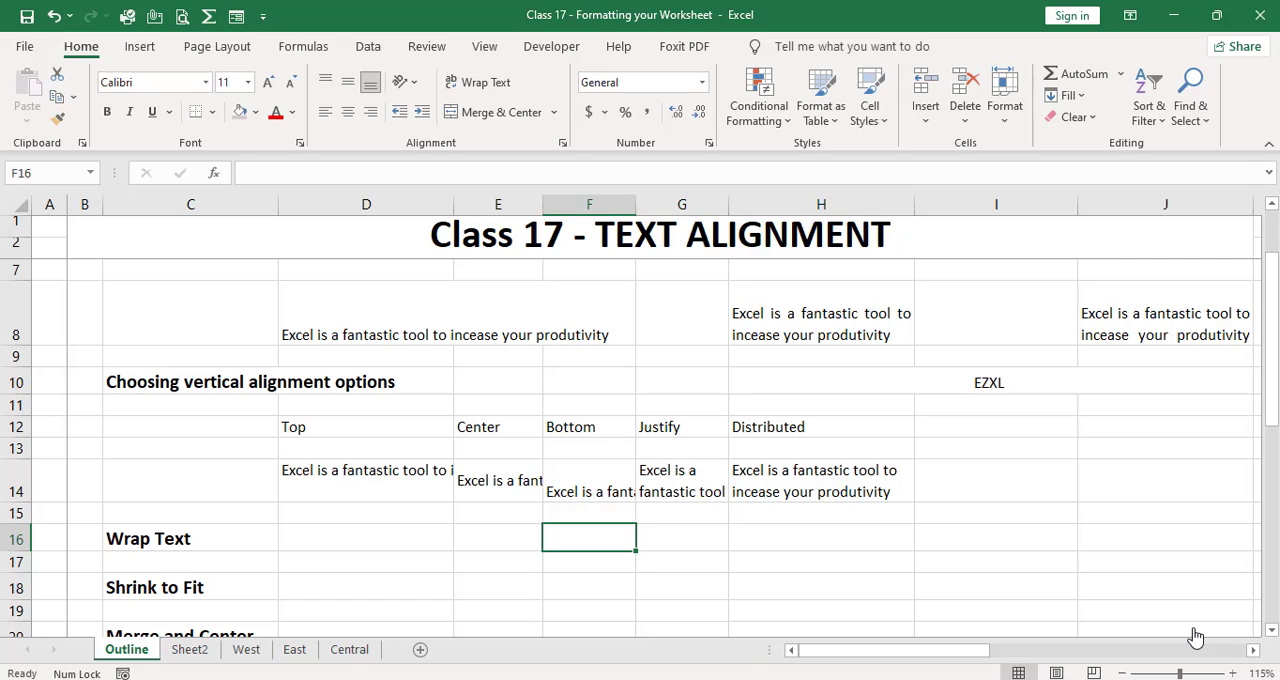
{"action": "key", "text": "Up"}
{"action": "key", "text": "Up"}
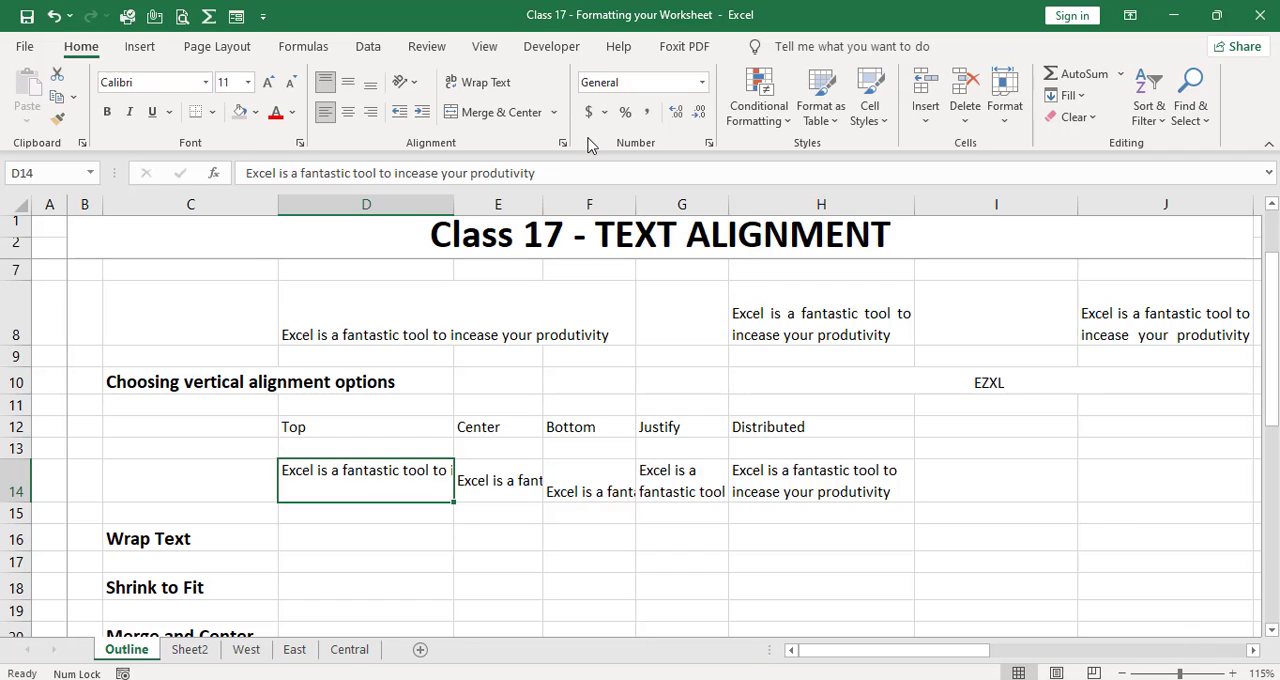
{"action": "left_click", "coordinate": [479, 86]}
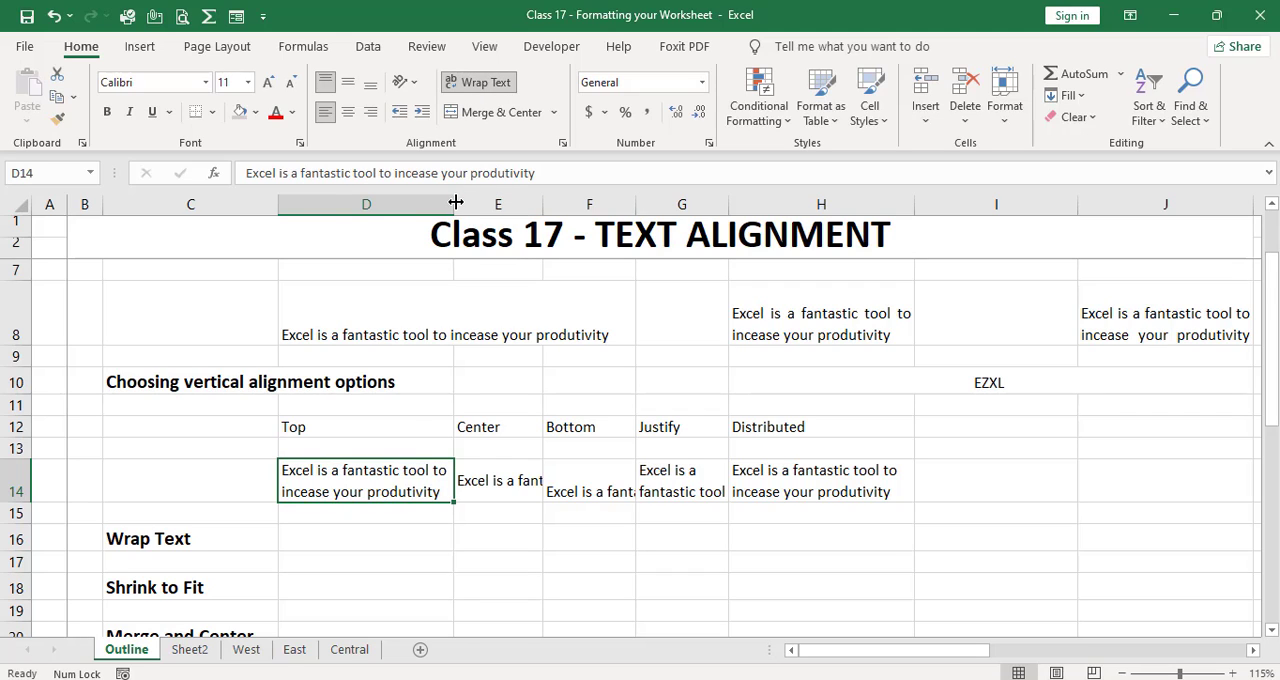
Step: Narrow column D and auto-fit the height of row 14 to its wrapped text
{"action": "left_click_drag", "start_coordinate": [455, 205], "coordinate": [413, 205]}
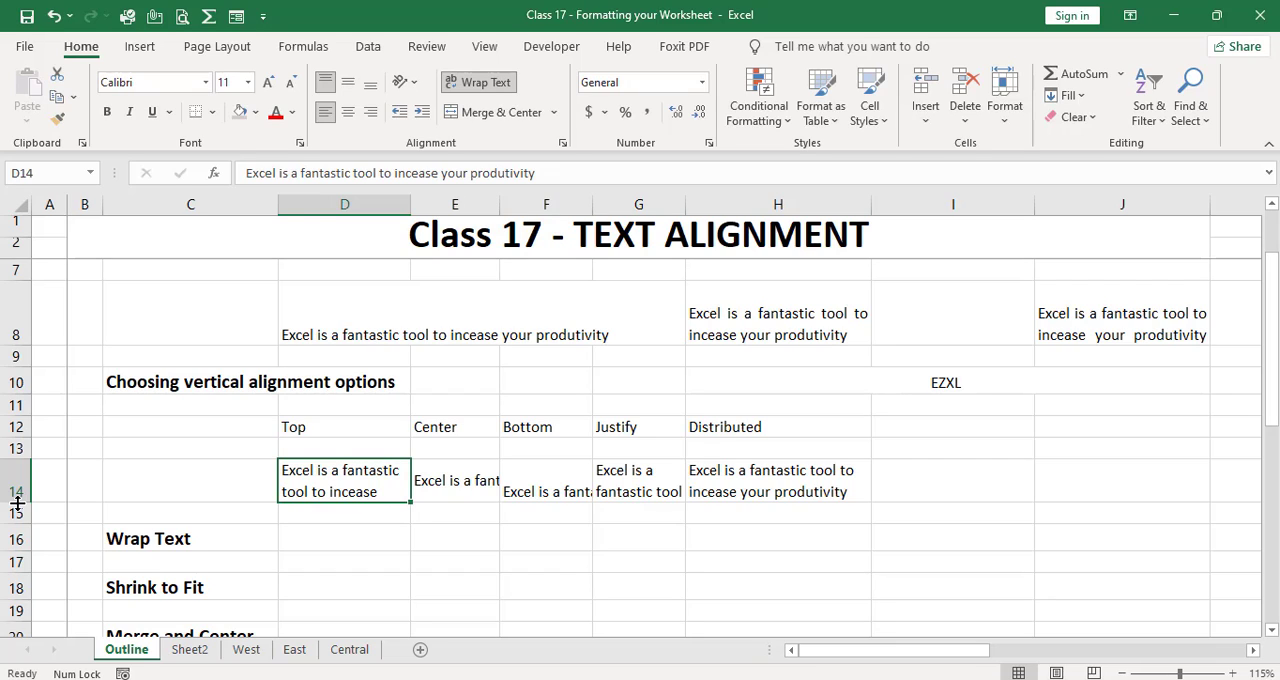
{"action": "left_click_drag", "start_coordinate": [17, 503], "coordinate": [17, 503]}
{"action": "double_click", "coordinate": [17, 503]}
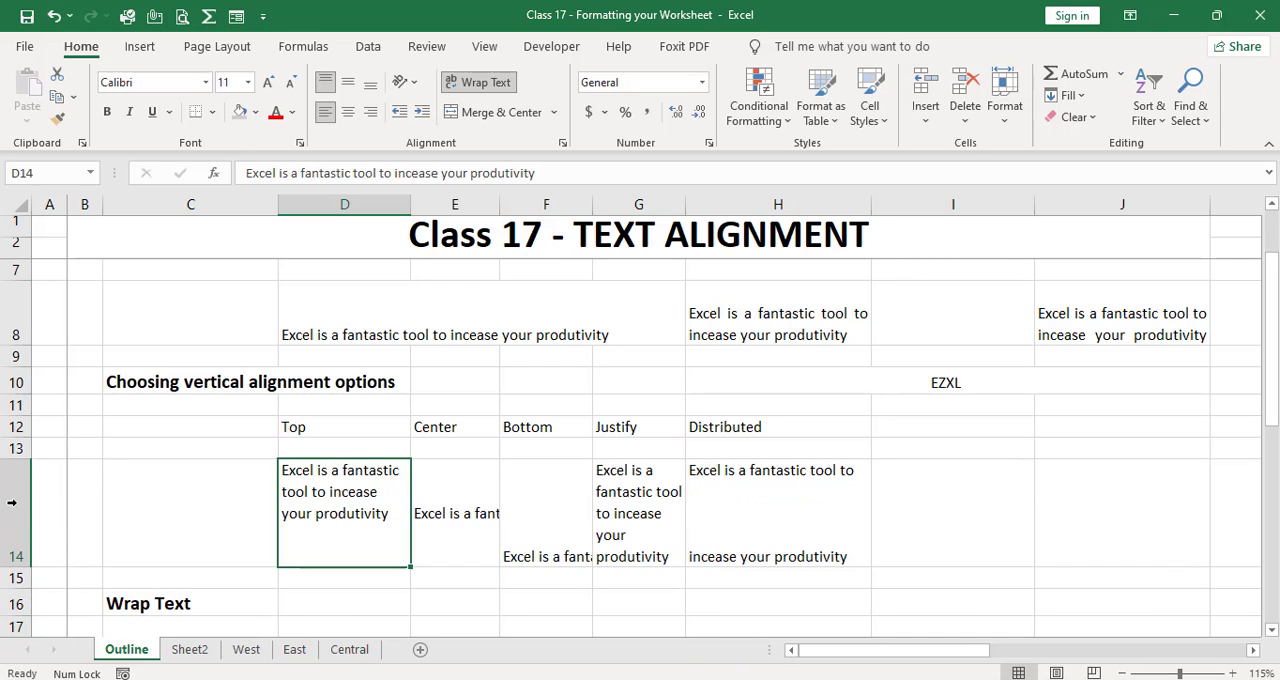
Step: Copy the wrapped sample from D14 into D17 under the Wrap Text heading
{"action": "key", "text": "Down"}
{"action": "key", "text": "Down"}
{"action": "key", "text": "Down"}
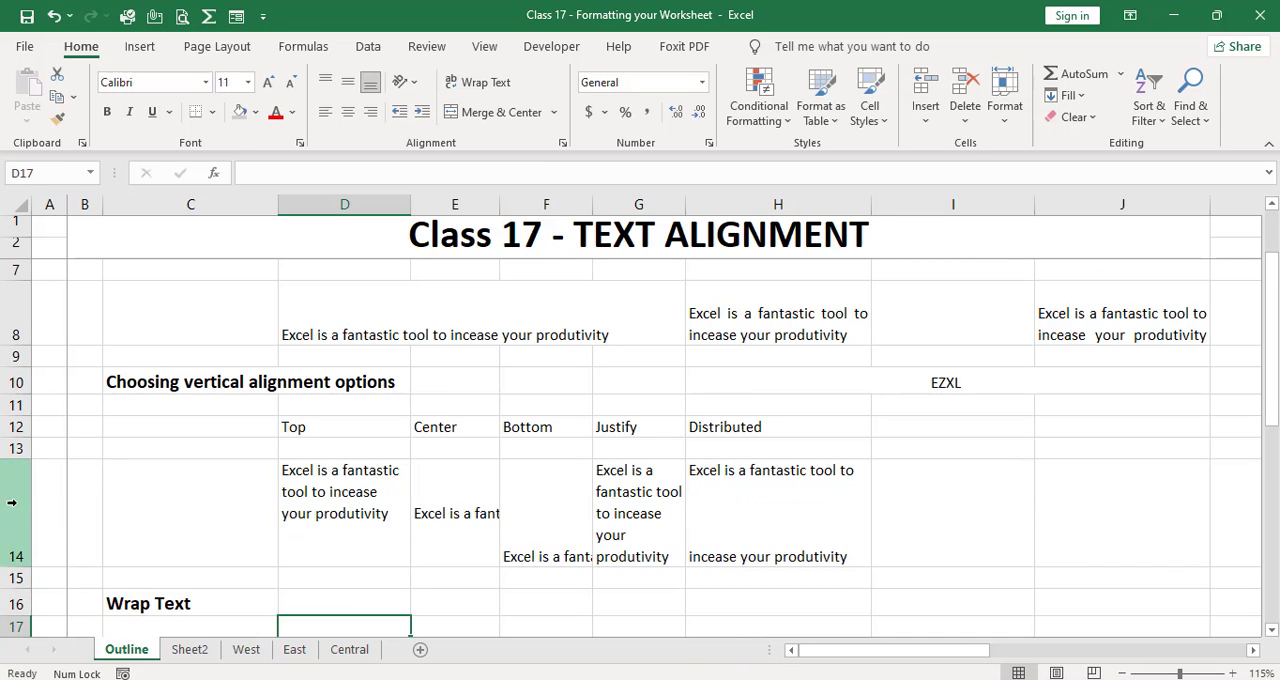
{"action": "key", "text": "Up"}
{"action": "key", "text": "Up"}
{"action": "key", "text": "Up"}
{"action": "key", "text": "Up"}
{"action": "key", "text": "Down"}
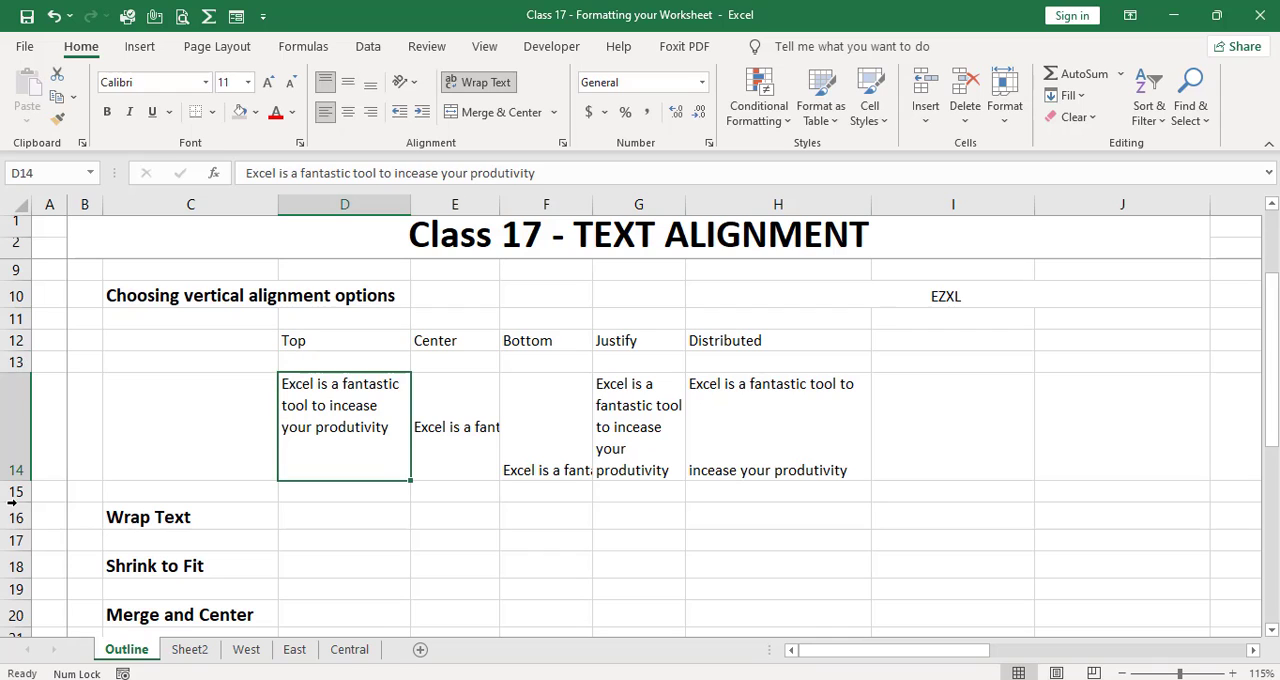
{"action": "key", "text": "ctrl+c"}
{"action": "key", "text": "Down"}
{"action": "key", "text": "Down"}
{"action": "key", "text": "Down"}
{"action": "key", "text": "ctrl+v"}
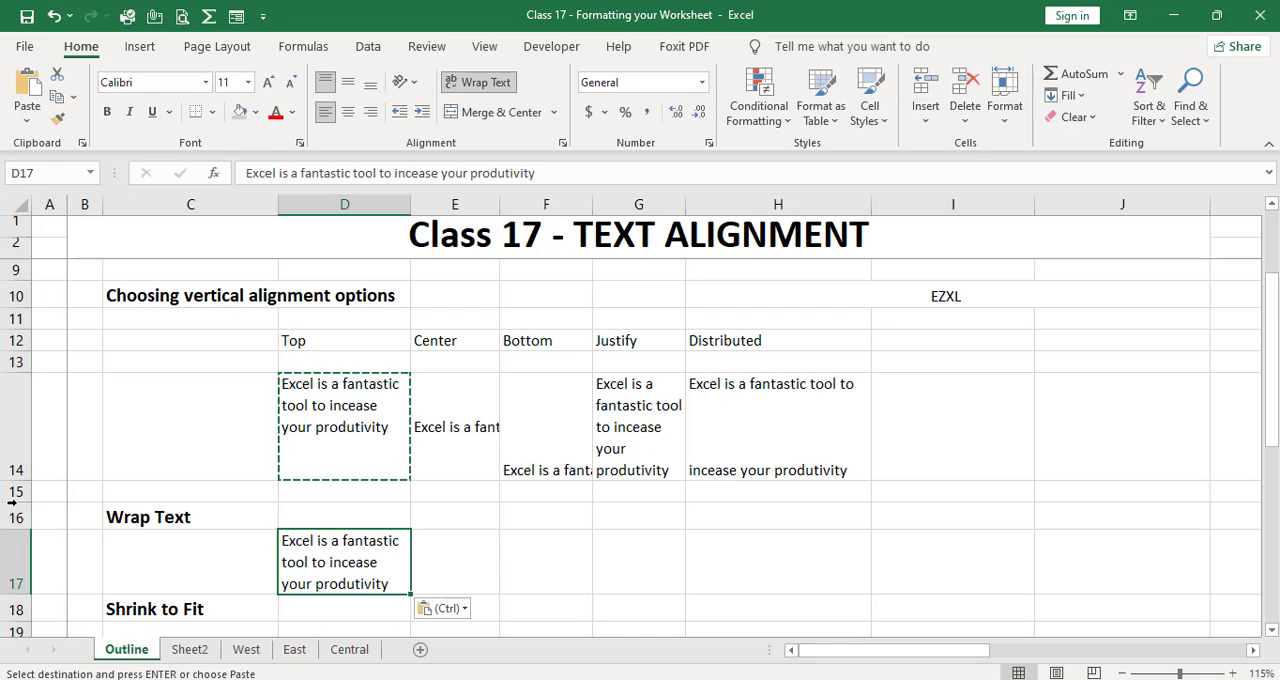
Step: Widen column D so the wrapped sample in D17 flows onto two lines
{"action": "key", "text": "Down"}
{"action": "key", "text": "Down"}
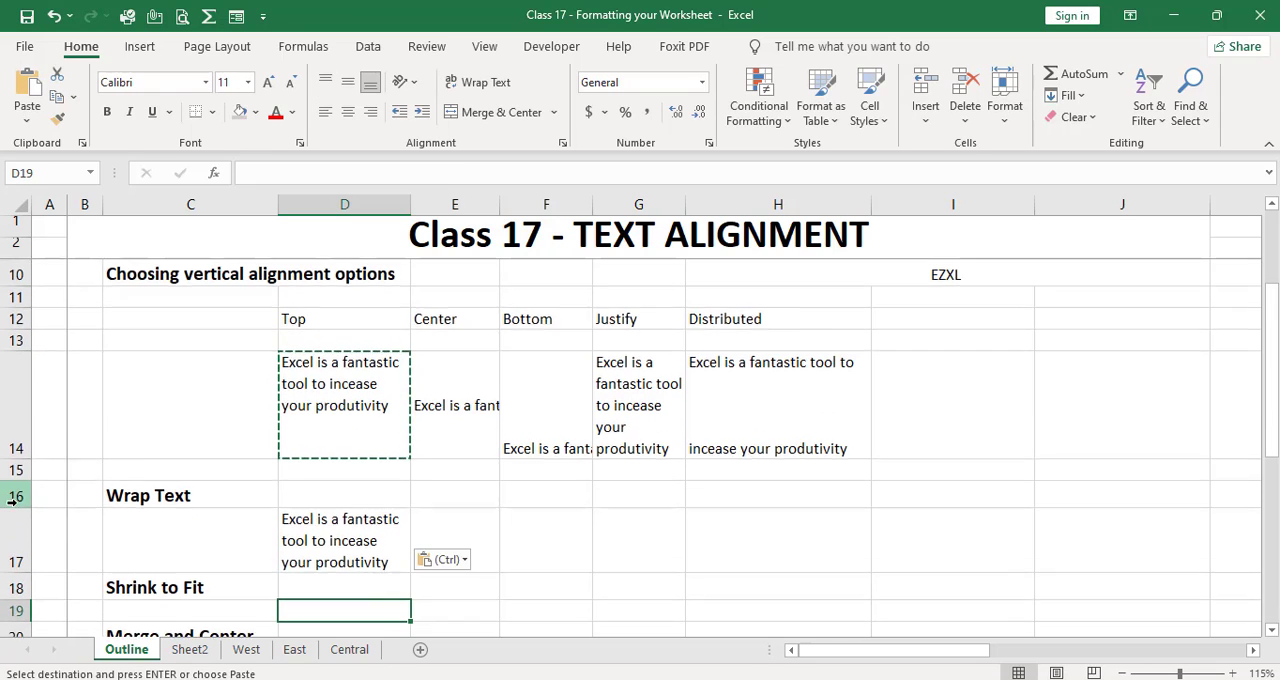
{"action": "key", "text": "Up"}
{"action": "key", "text": "Up"}
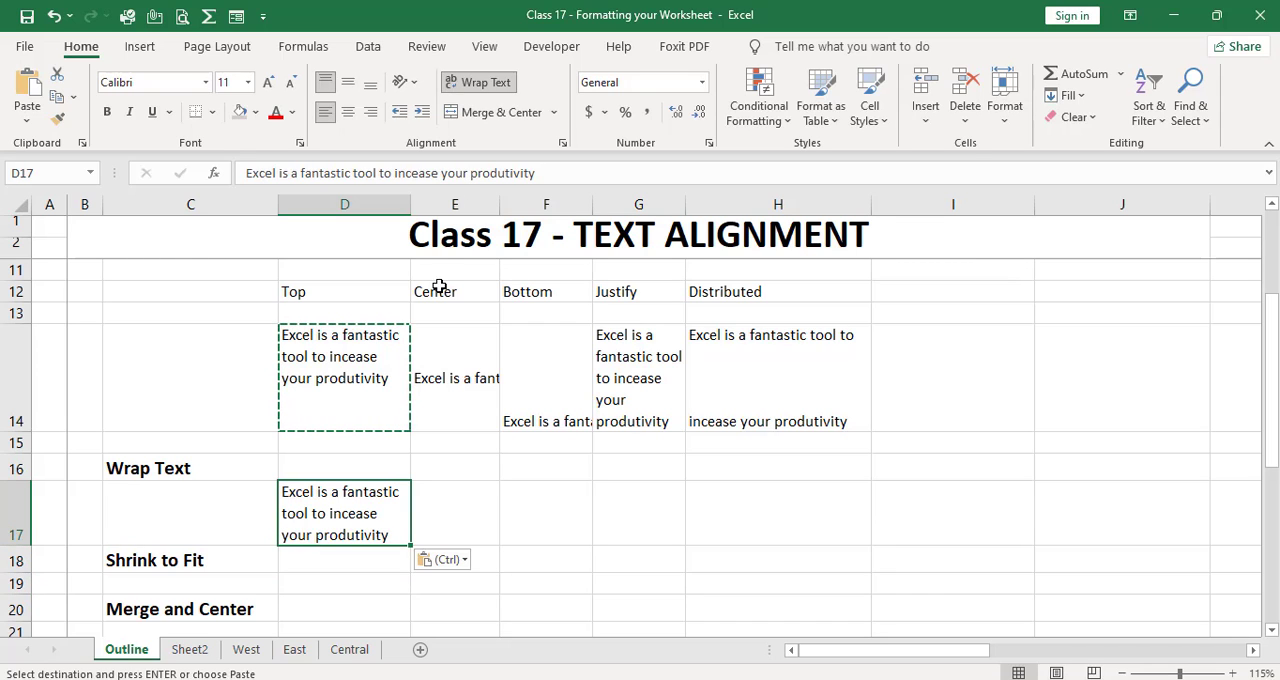
{"action": "left_click_drag", "start_coordinate": [410, 204], "coordinate": [490, 212]}
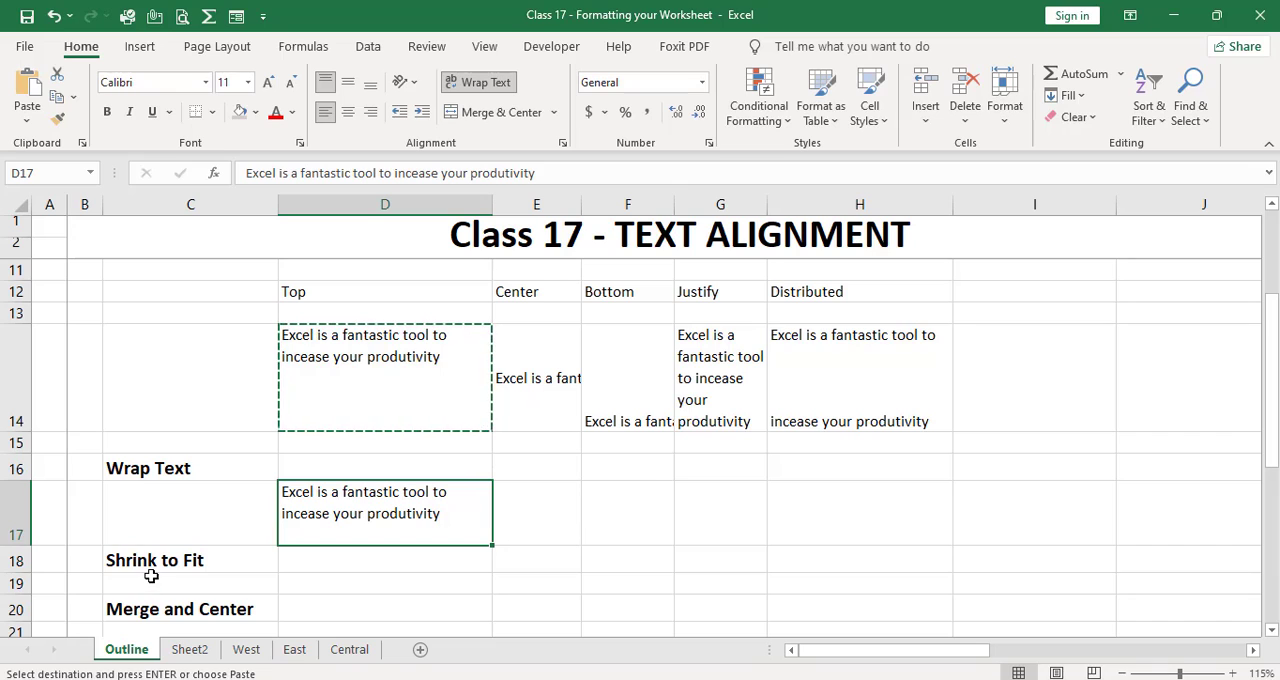
Step: Apply Shrink to fit to the Bottom-aligned sample in F14
{"action": "left_click", "coordinate": [645, 411]}
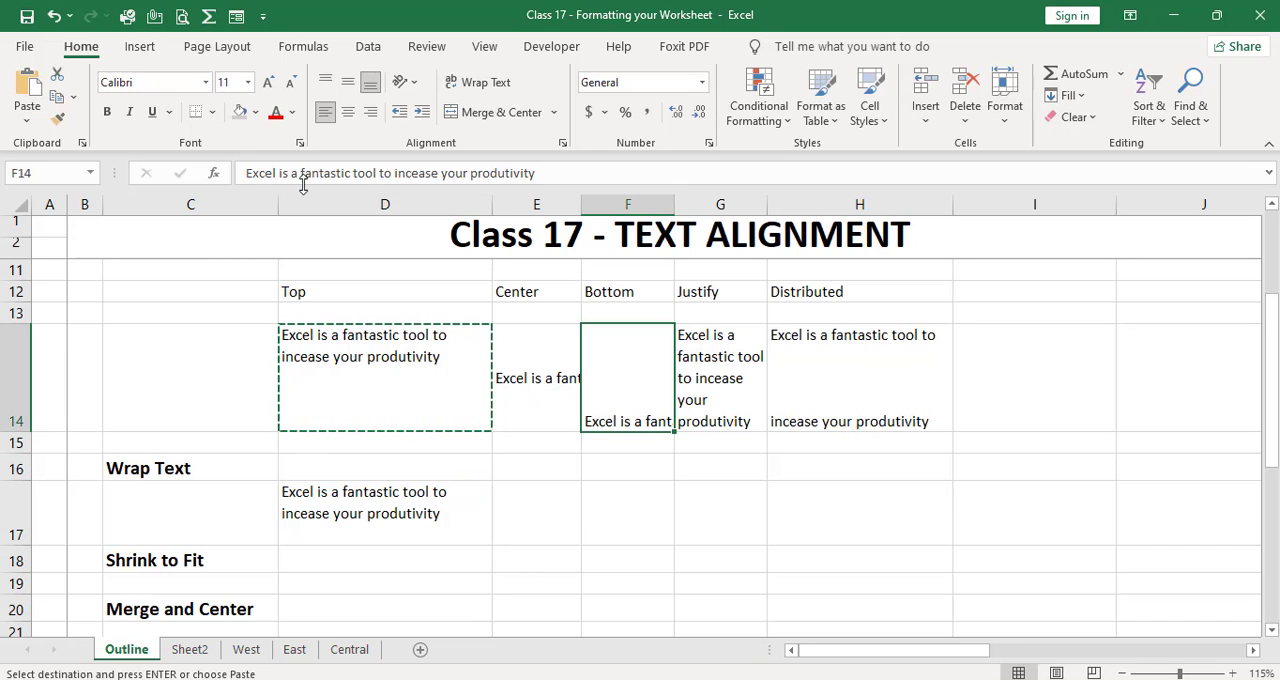
{"action": "left_click", "coordinate": [300, 142]}
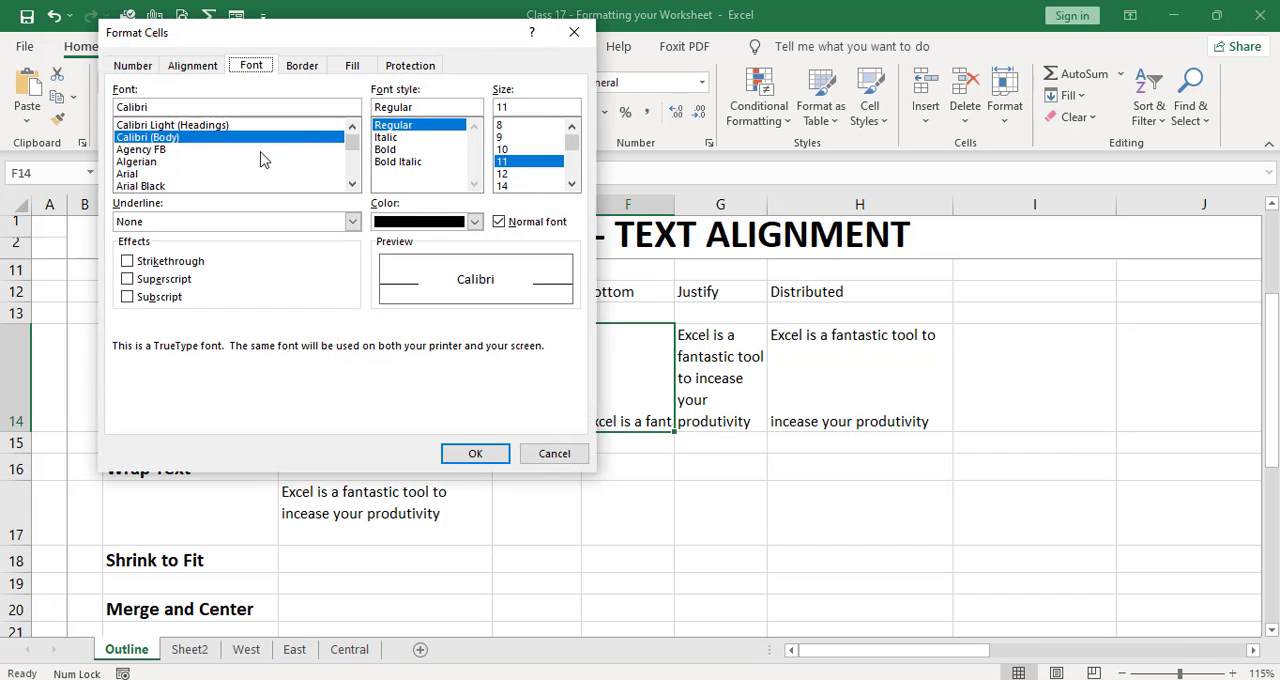
{"action": "left_click", "coordinate": [199, 64]}
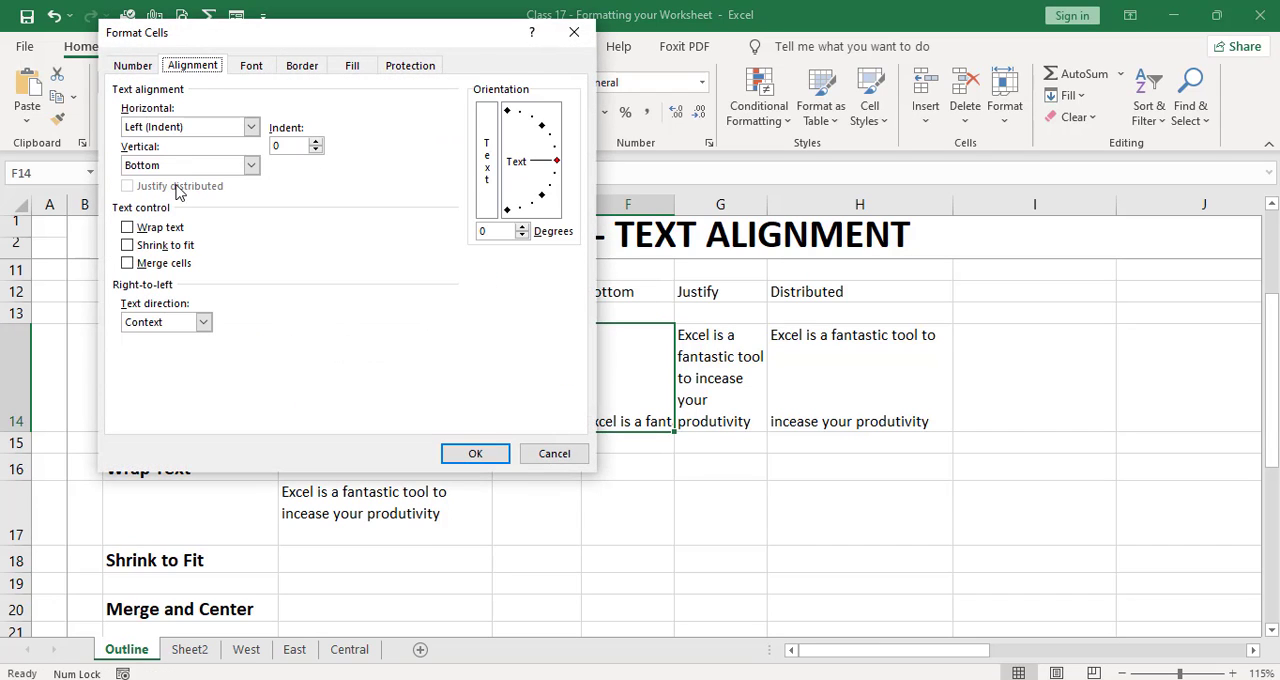
{"action": "left_click", "coordinate": [170, 245]}
{"action": "left_click", "coordinate": [476, 454]}
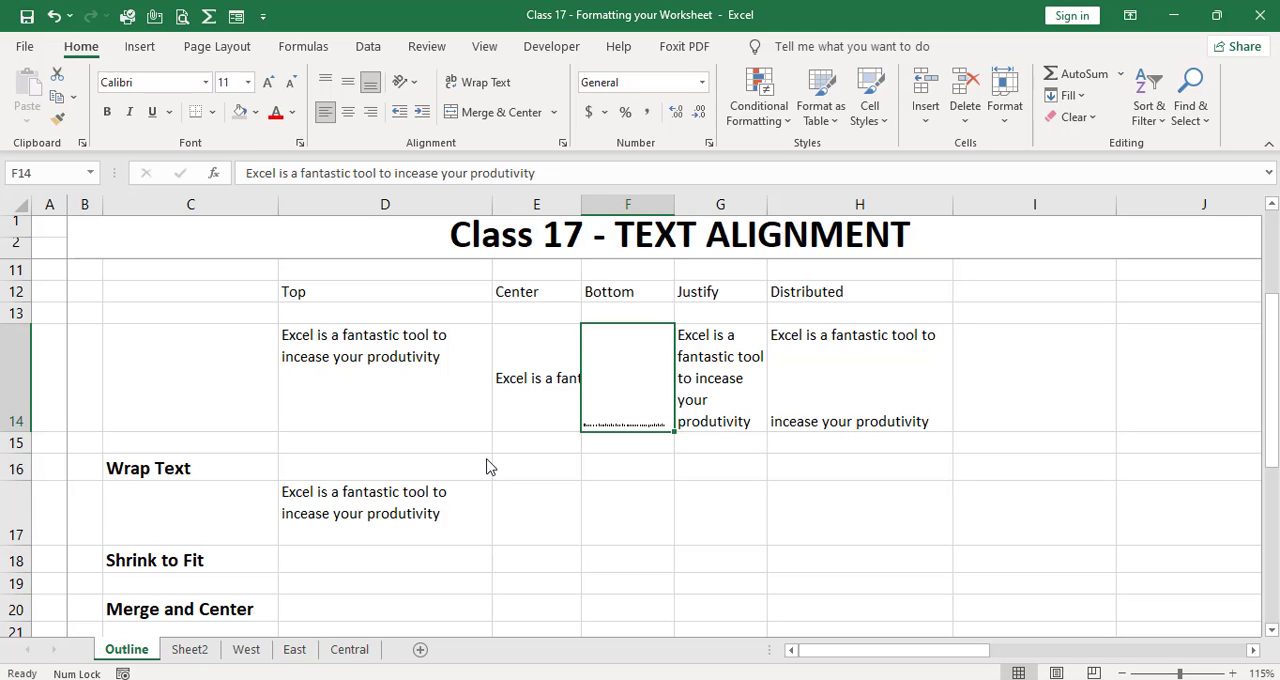
Step: Review the section headings in C16:C22, from Wrap Text to Displaying text at an angle, and the description of Merge & Center
{"action": "key", "text": "Down"}
{"action": "key", "text": "Down"}
{"action": "key", "text": "Down"}
{"action": "key", "text": "Down"}
{"action": "key", "text": "Down"}
{"action": "key", "text": "Down"}
{"action": "key", "text": "Down"}
{"action": "key", "text": "Down"}
{"action": "key", "text": "Down"}
{"action": "key", "text": "Down"}
{"action": "key", "text": "Down"}
{"action": "key", "text": "Down"}
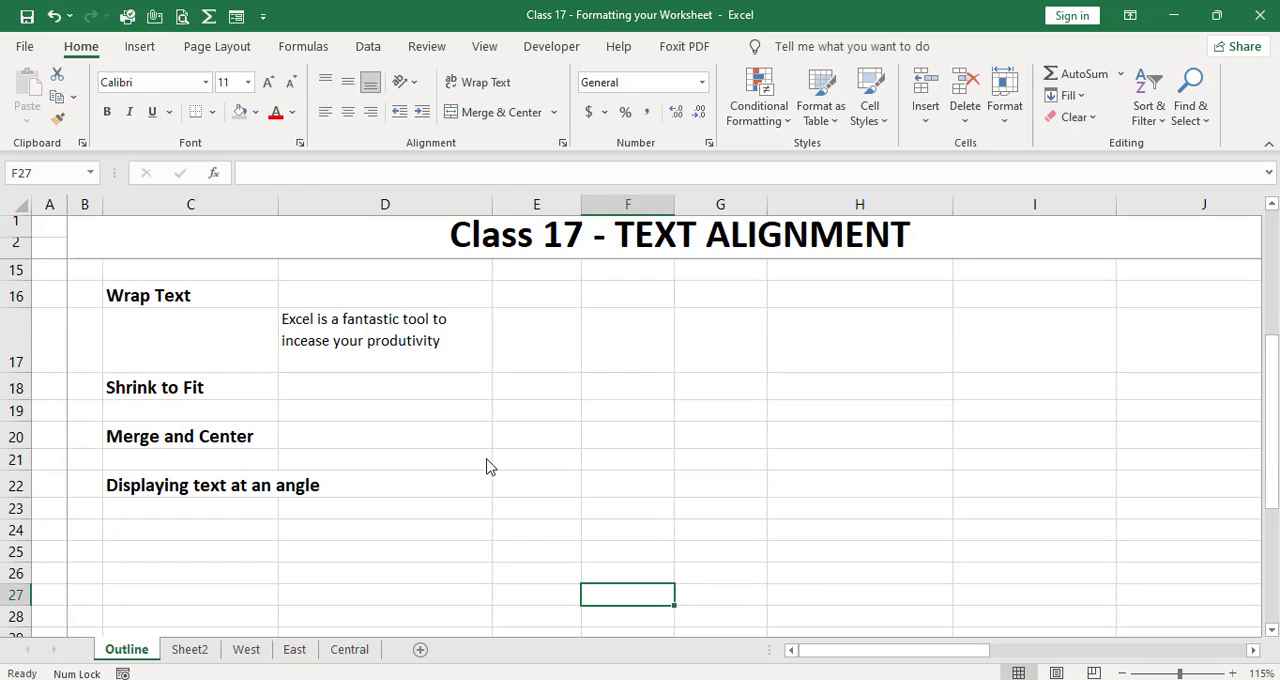
{"action": "key", "text": "Up"}
{"action": "key", "text": "Up"}
{"action": "key", "text": "Up"}
{"action": "key", "text": "Up"}
{"action": "key", "text": "Up"}
{"action": "key", "text": "Up"}
{"action": "key", "text": "Left"}
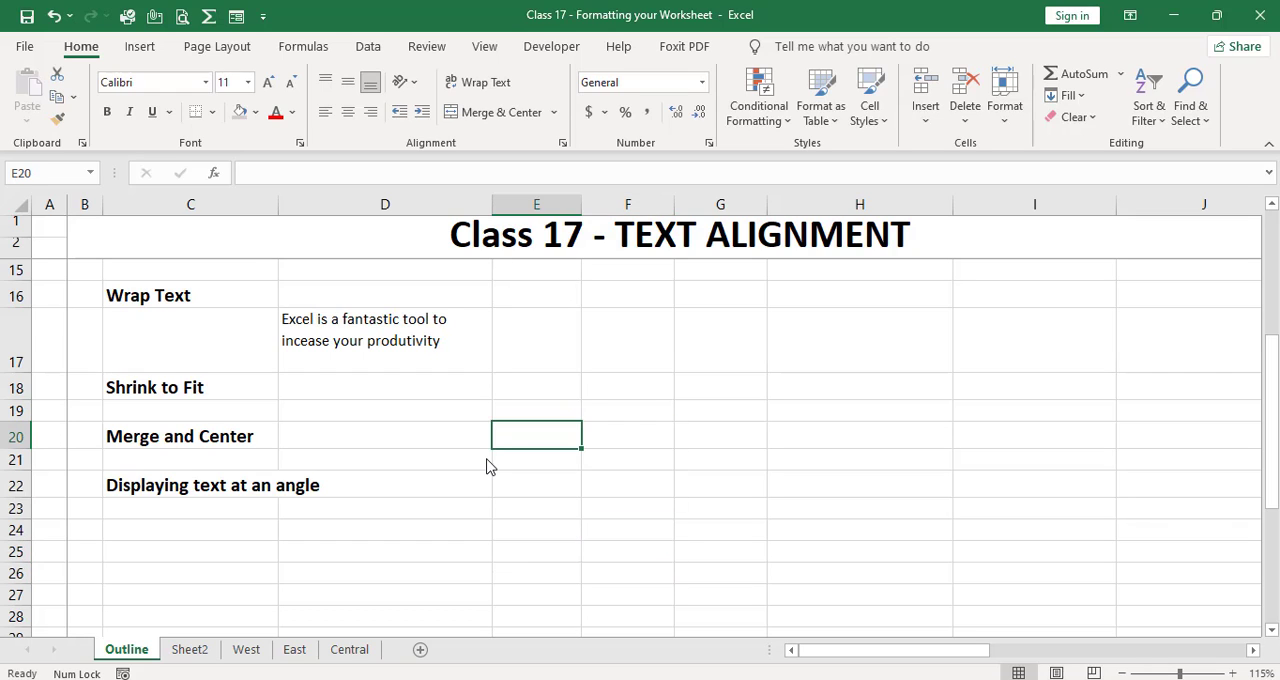
{"action": "key", "text": "Left"}
{"action": "key", "text": "Left"}
{"action": "key", "text": "Left"}
{"action": "key", "text": "Right"}
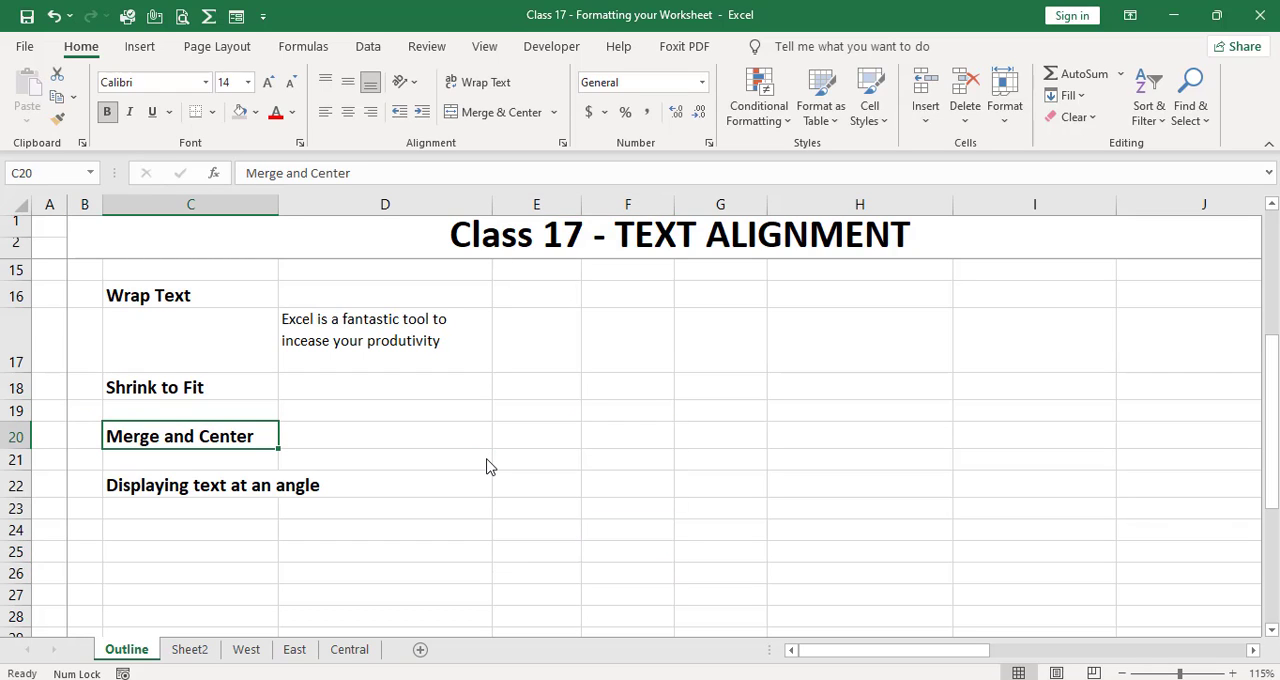
{"action": "key", "text": "Up"}
{"action": "key", "text": "Up"}
{"action": "key", "text": "Up"}
{"action": "key", "text": "Up"}
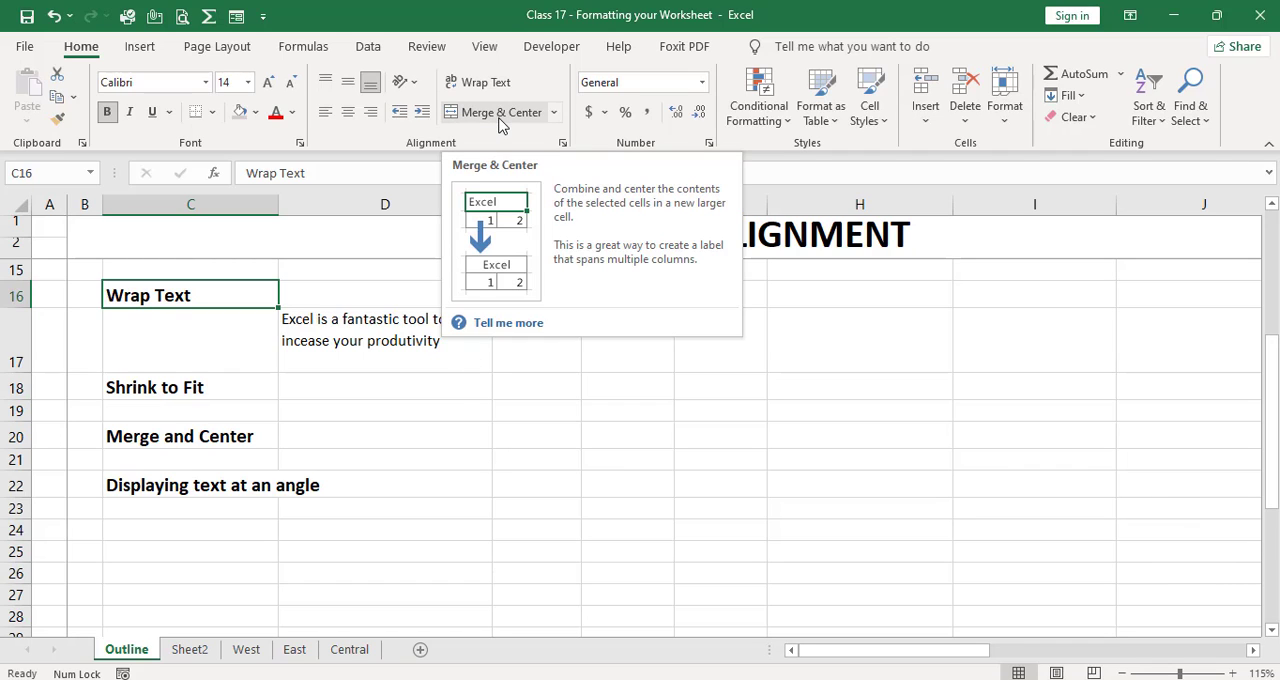
{"action": "left_click", "coordinate": [551, 420]}
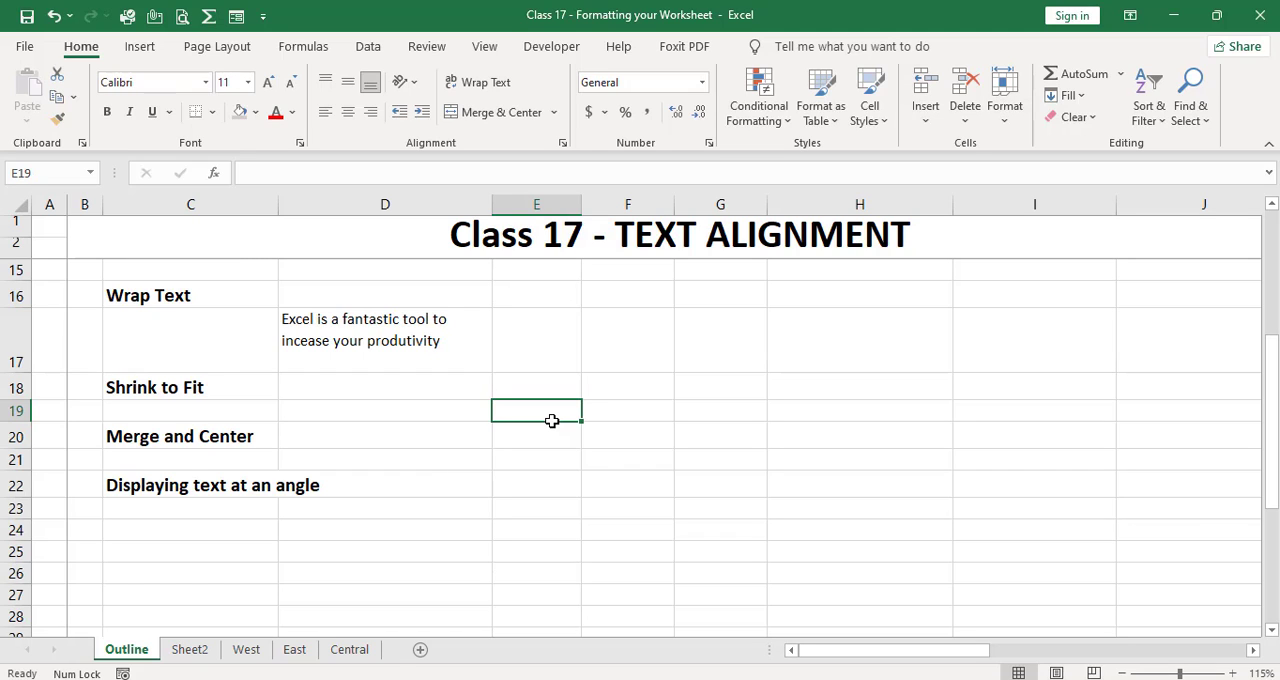
Step: Merge and center all the cells of Sheet2 into one cell
{"action": "left_click", "coordinate": [203, 651]}
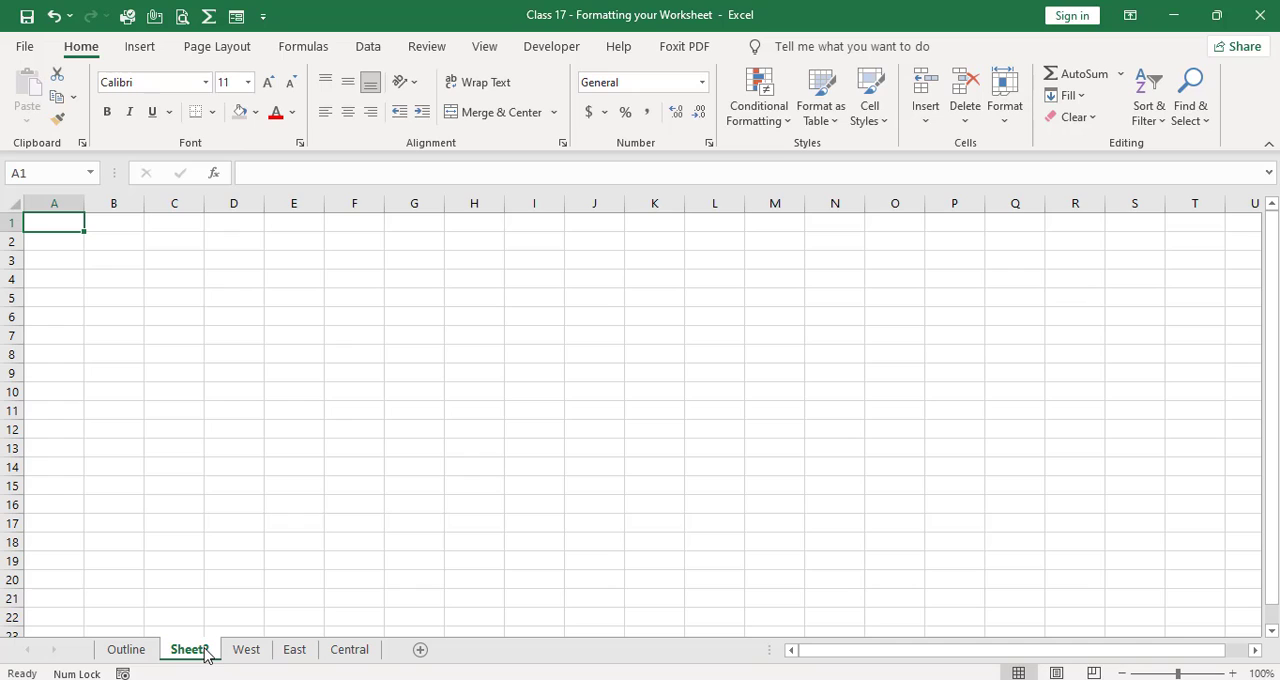
{"action": "key", "text": "ctrl+a"}
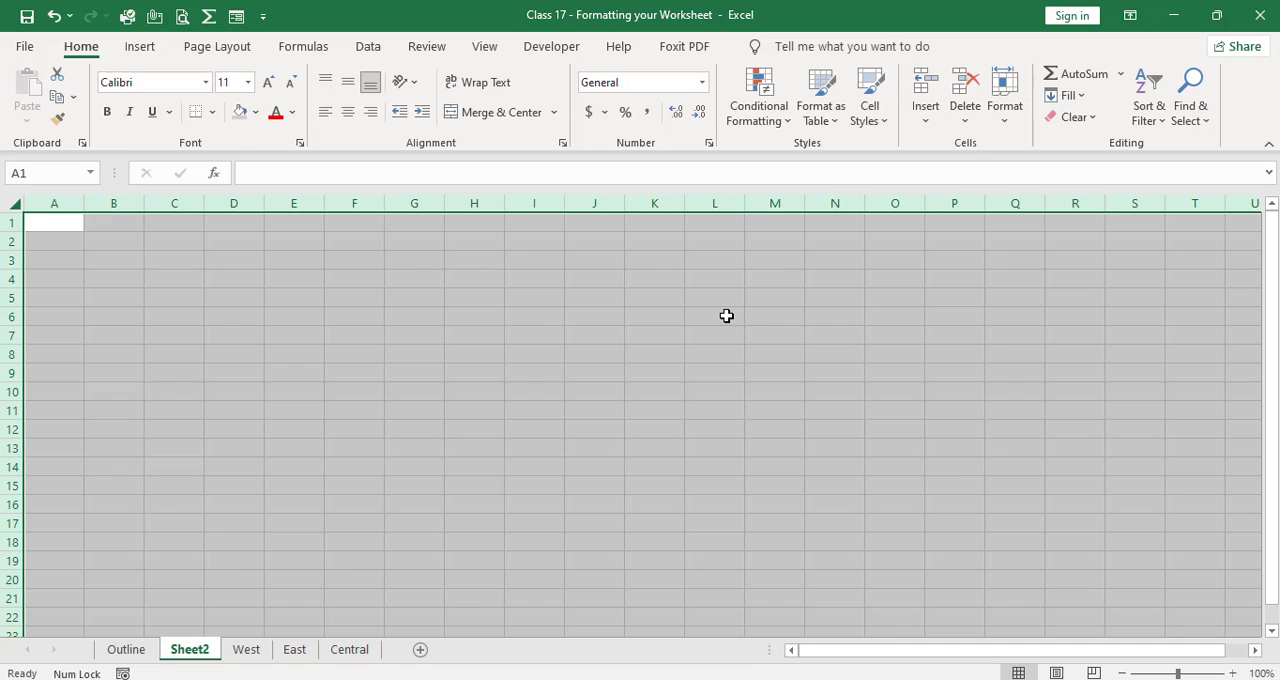
{"action": "left_click", "coordinate": [515, 117]}
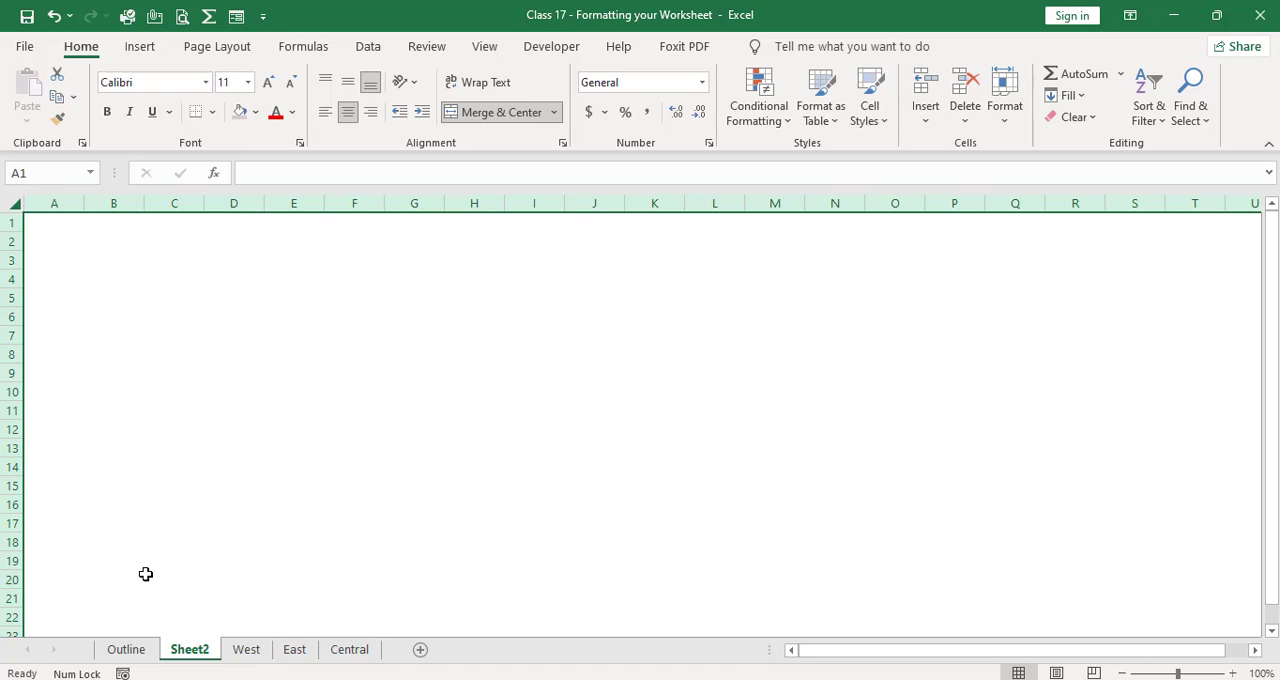
Step: On the Outline sheet, merge and center the Merge and Center heading across C20:D20
{"action": "left_click", "coordinate": [127, 649]}
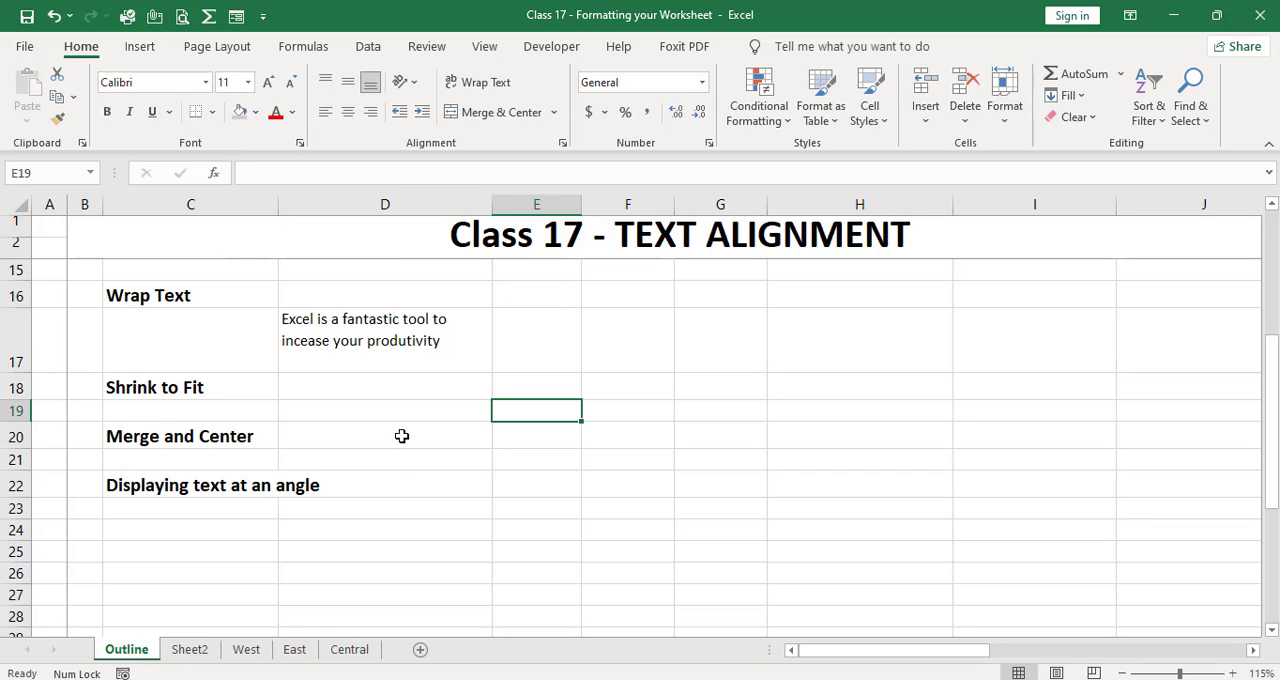
{"action": "left_click", "coordinate": [554, 112]}
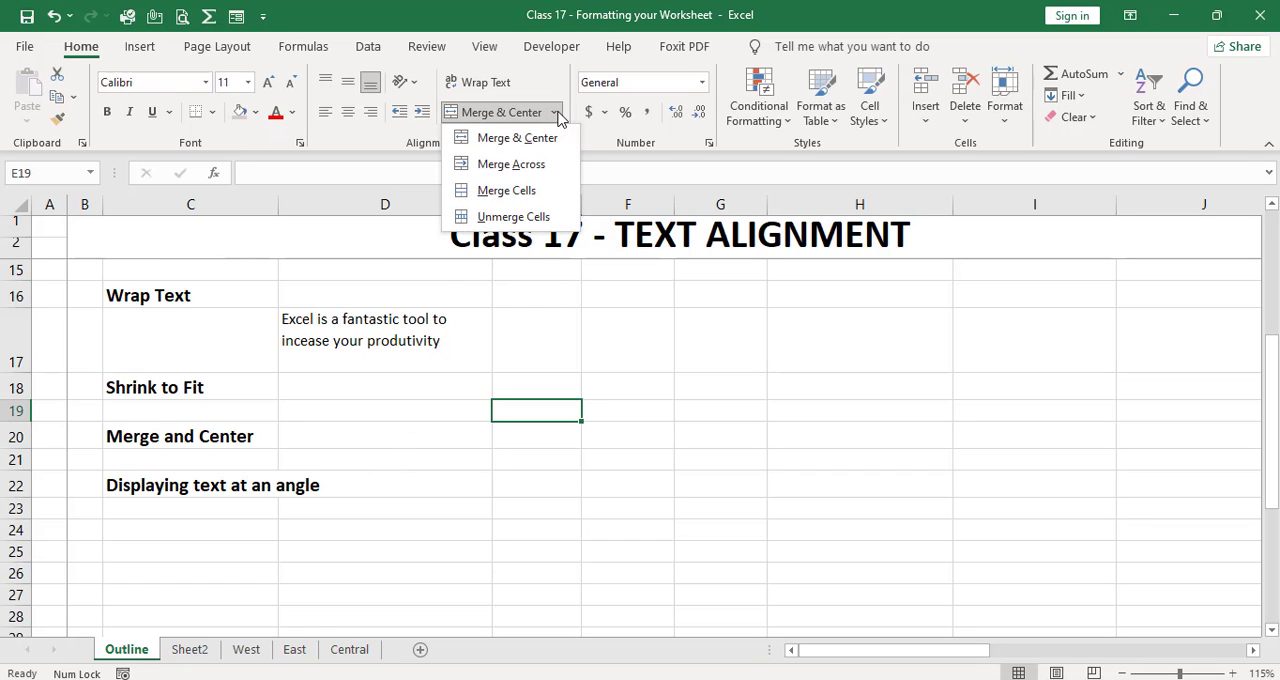
{"action": "left_click", "coordinate": [468, 436]}
{"action": "left_click_drag", "start_coordinate": [255, 427], "coordinate": [360, 437]}
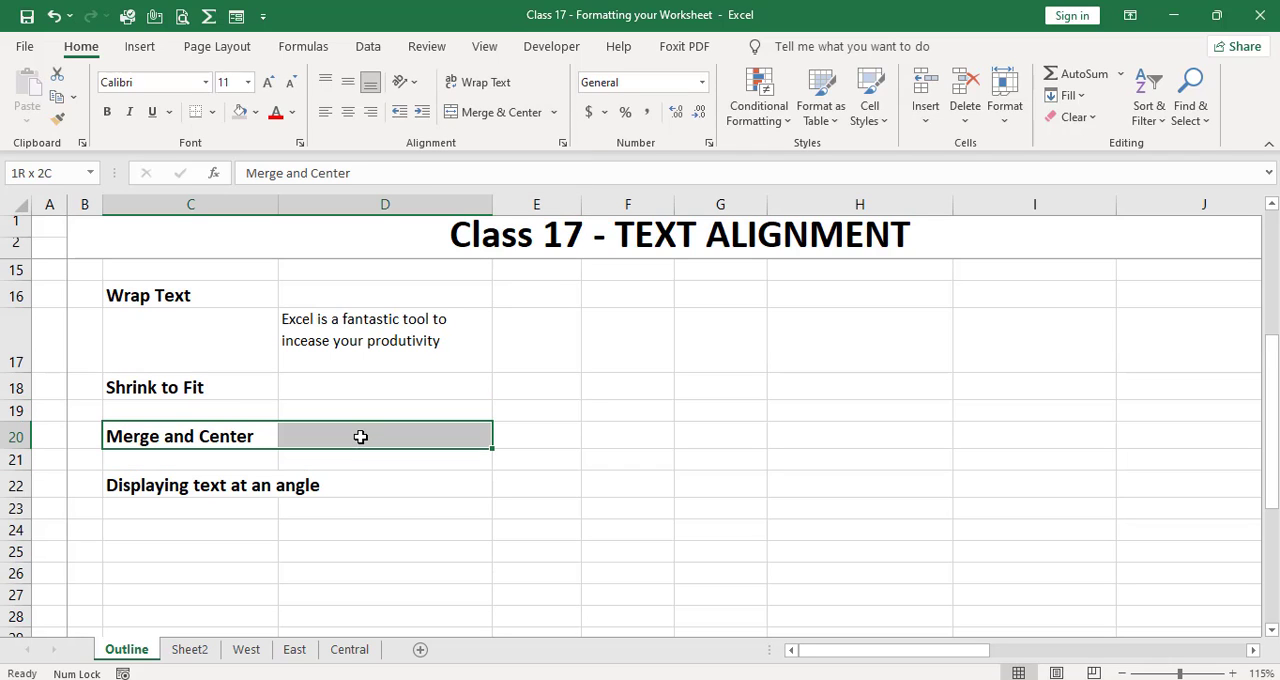
{"action": "left_click", "coordinate": [495, 116]}
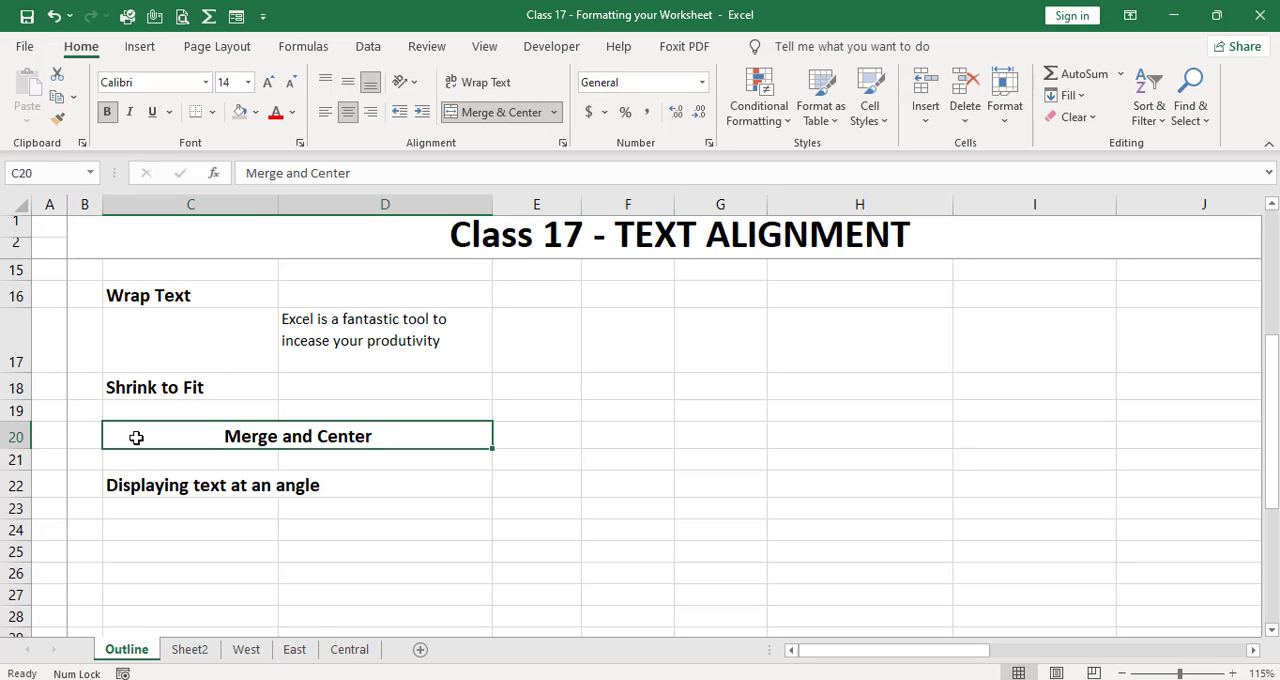
Step: Merge the cells of row 21 across the whole sheet with Merge Across
{"action": "left_click", "coordinate": [15, 459]}
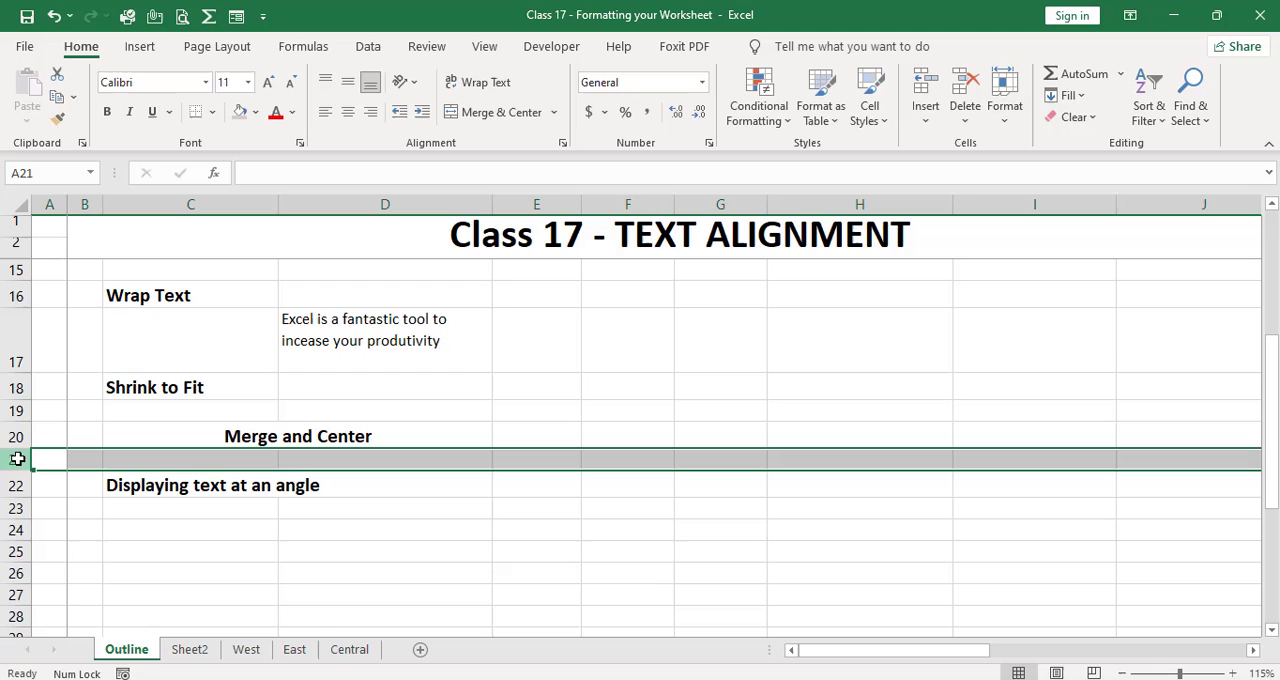
{"action": "left_click", "coordinate": [554, 112]}
{"action": "left_click", "coordinate": [546, 164]}
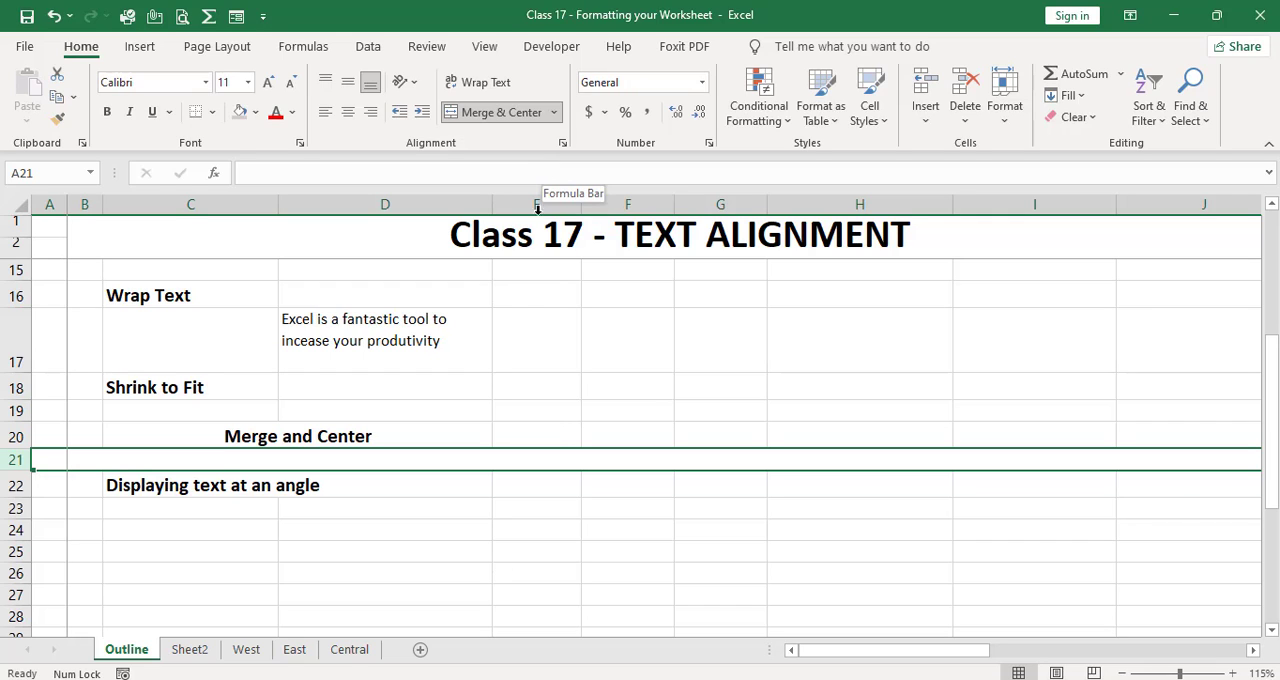
{"action": "left_click", "coordinate": [556, 432]}
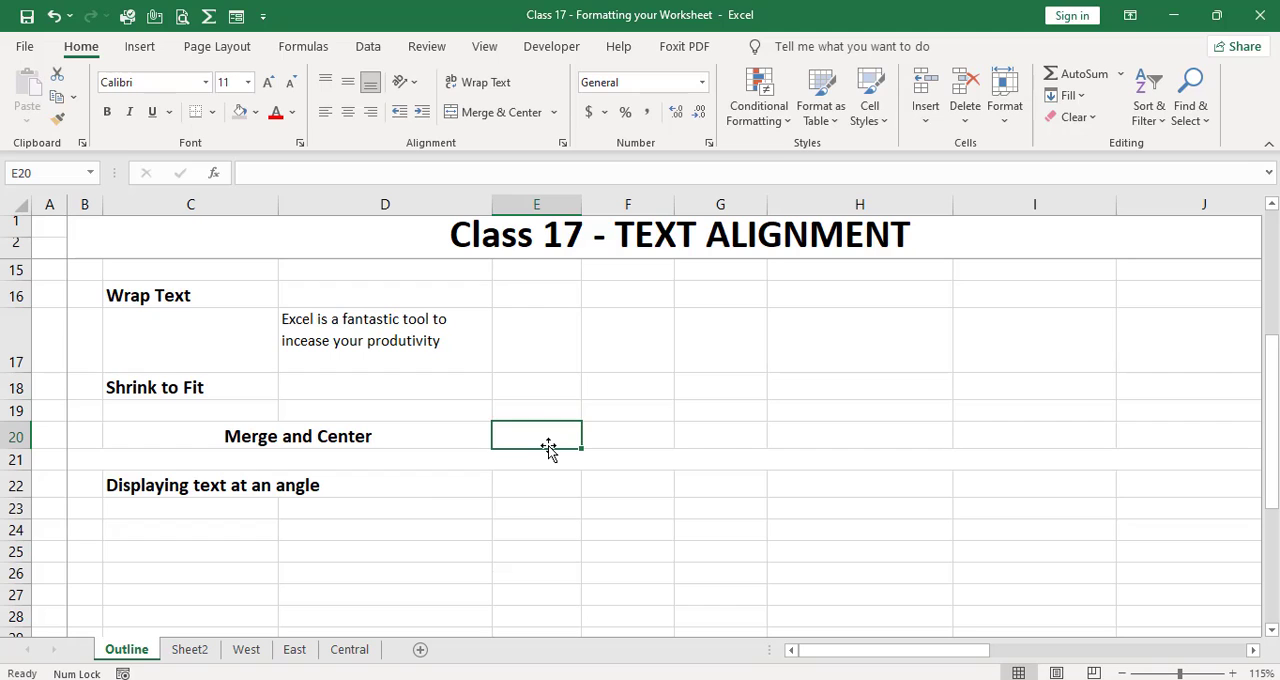
Step: Unmerge the Merge and Center heading back into the separate cells C20 and D20
{"action": "left_click", "coordinate": [554, 113]}
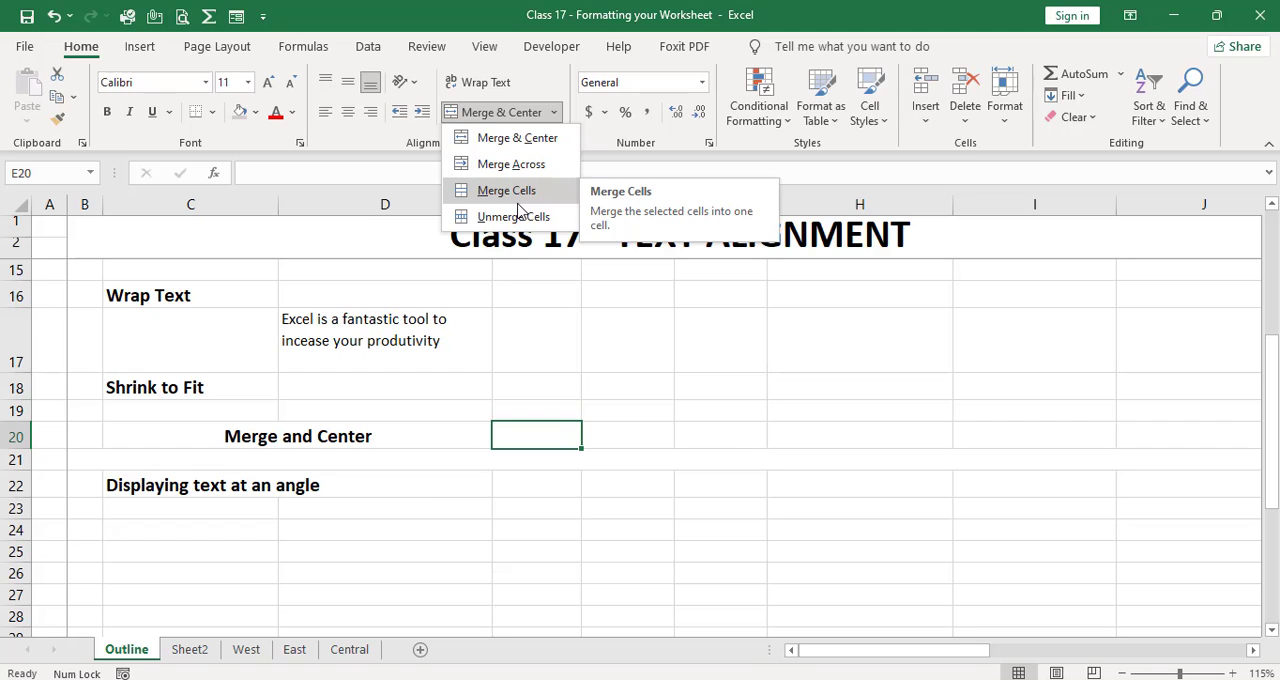
{"action": "left_click", "coordinate": [361, 446]}
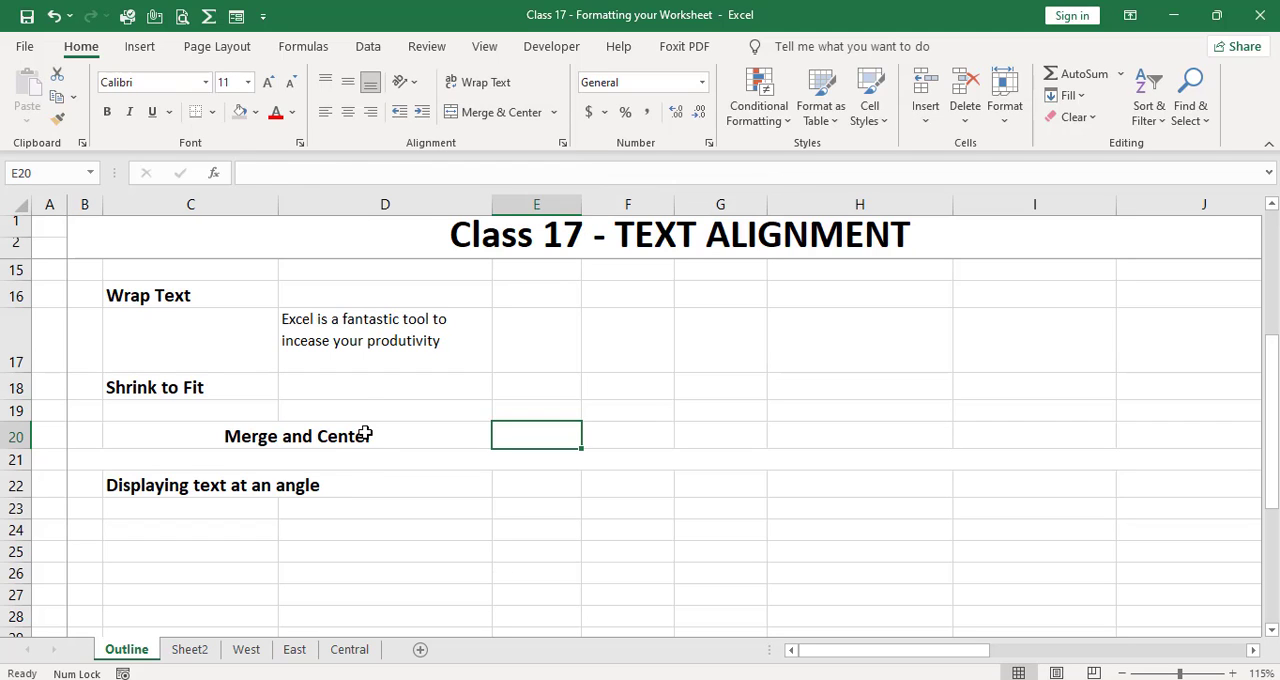
{"action": "left_click", "coordinate": [366, 433]}
{"action": "left_click", "coordinate": [556, 114]}
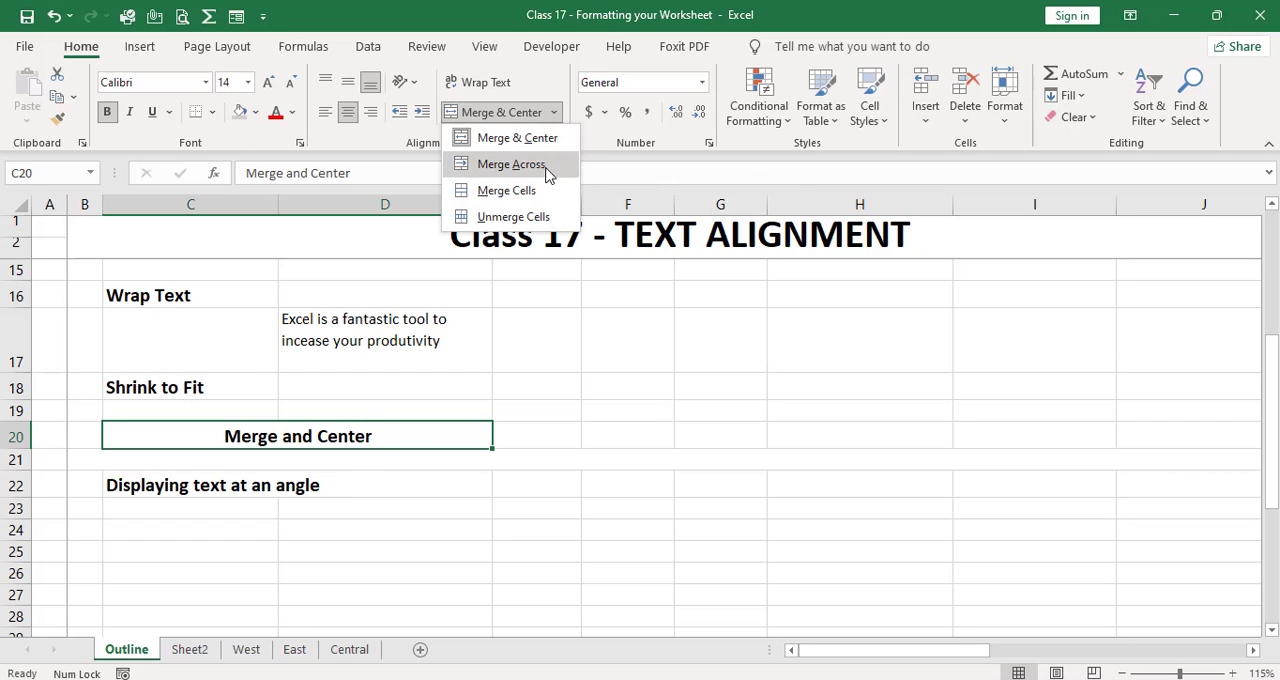
{"action": "left_click", "coordinate": [534, 214]}
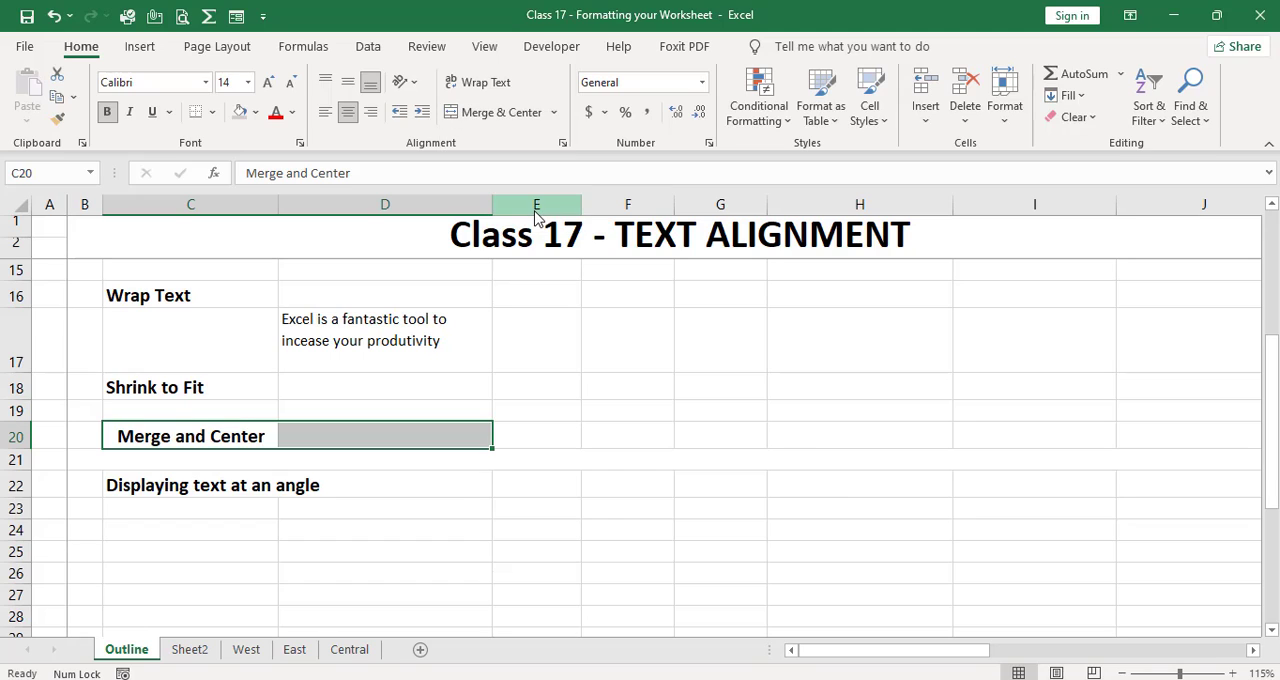
{"action": "left_click", "coordinate": [462, 491]}
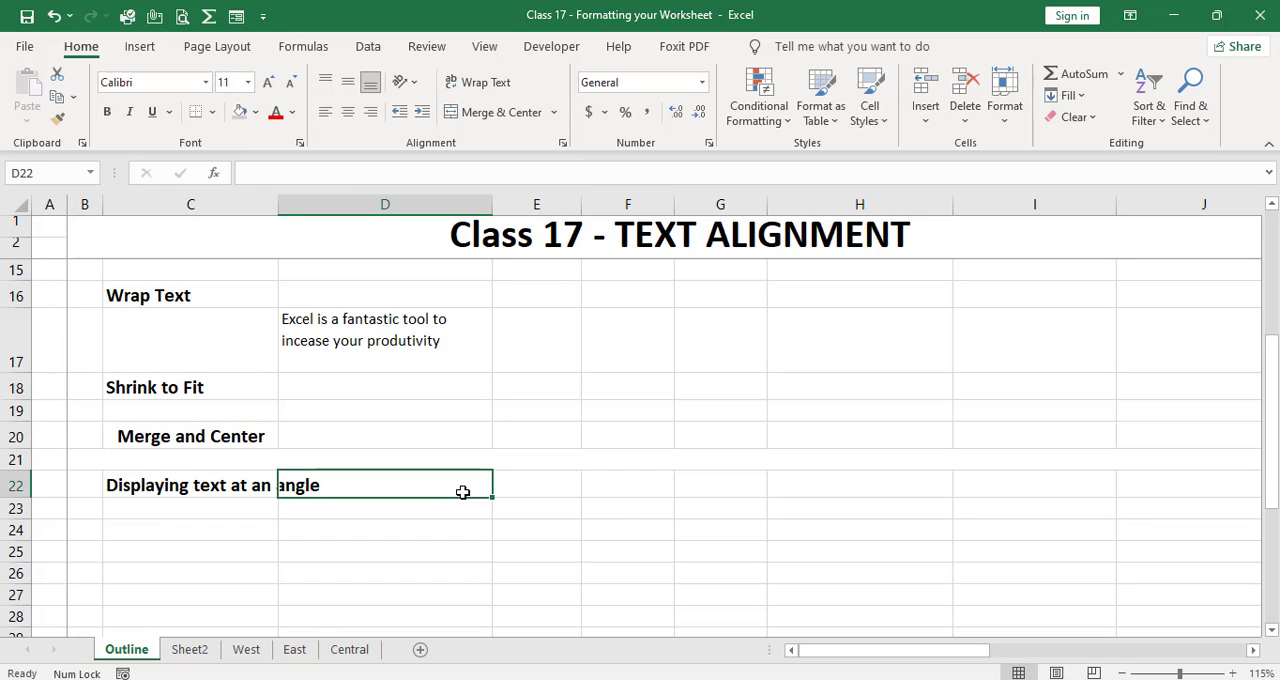
{"action": "key", "text": "Up"}
{"action": "key", "text": "Up"}
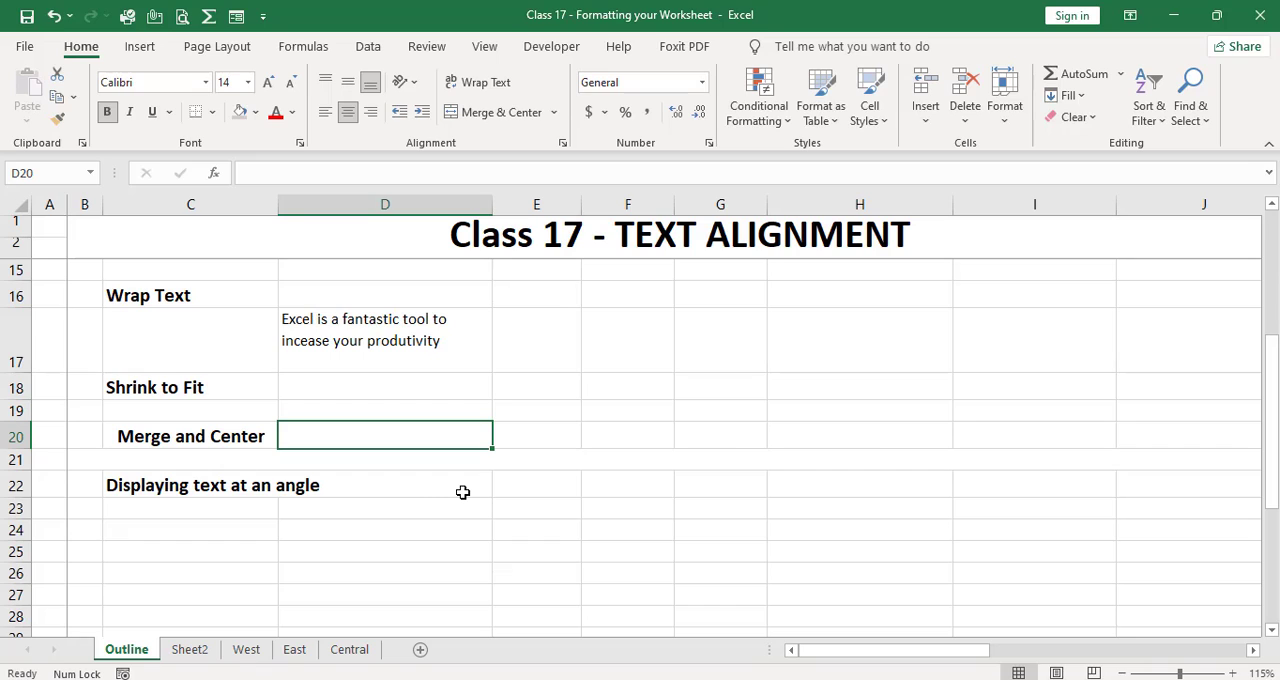
{"action": "key", "text": "Left"}
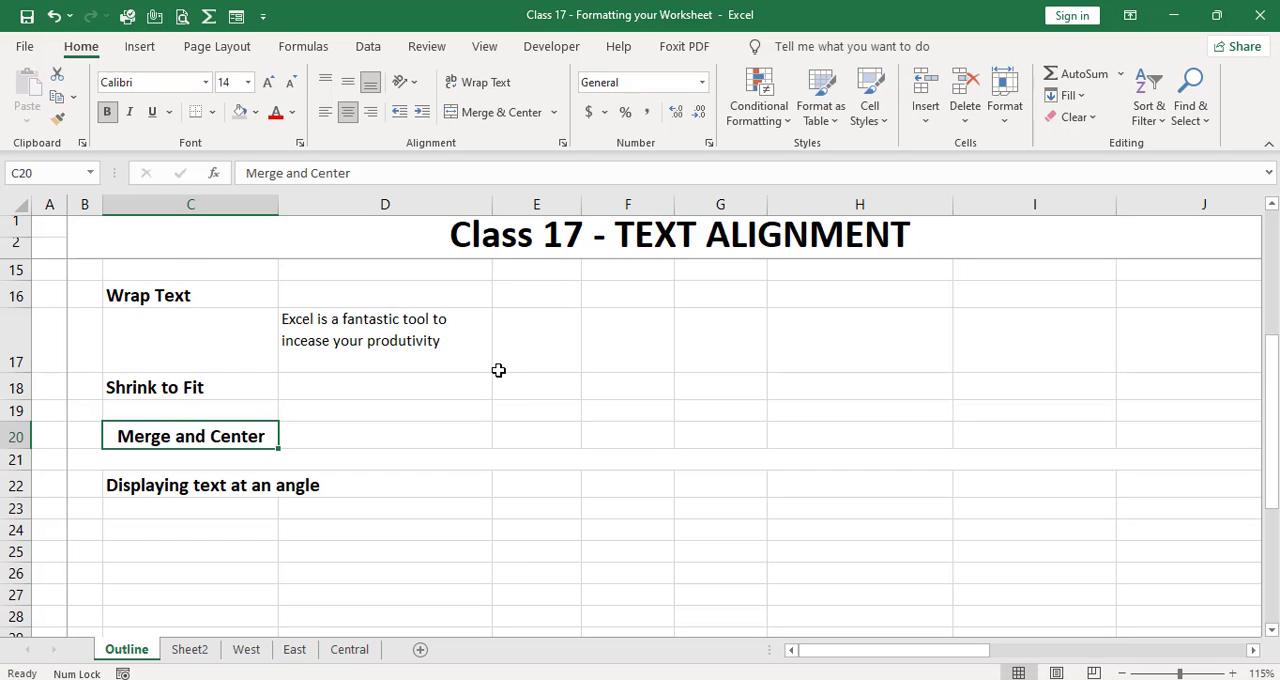
Step: Examine how selecting and moving between cells behaves around the merged title in rows 1 and 2
{"action": "left_click", "coordinate": [255, 222]}
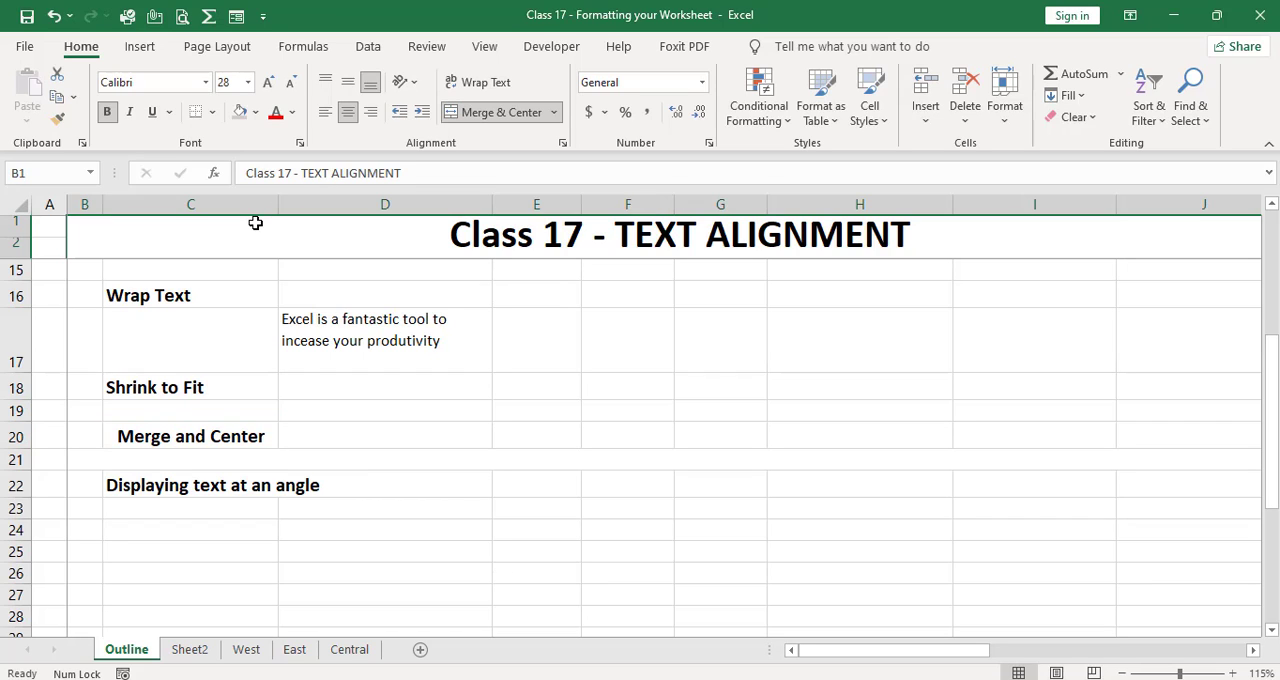
{"action": "key", "text": "Left"}
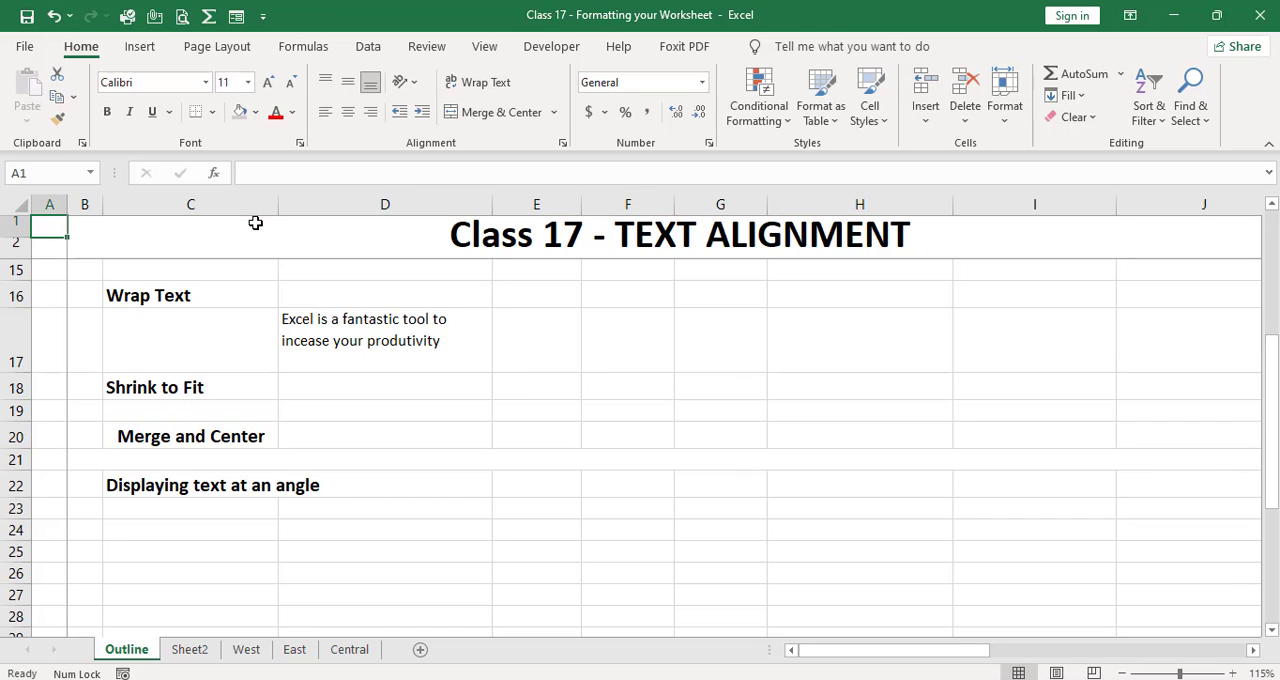
{"action": "key", "text": "shift+Down"}
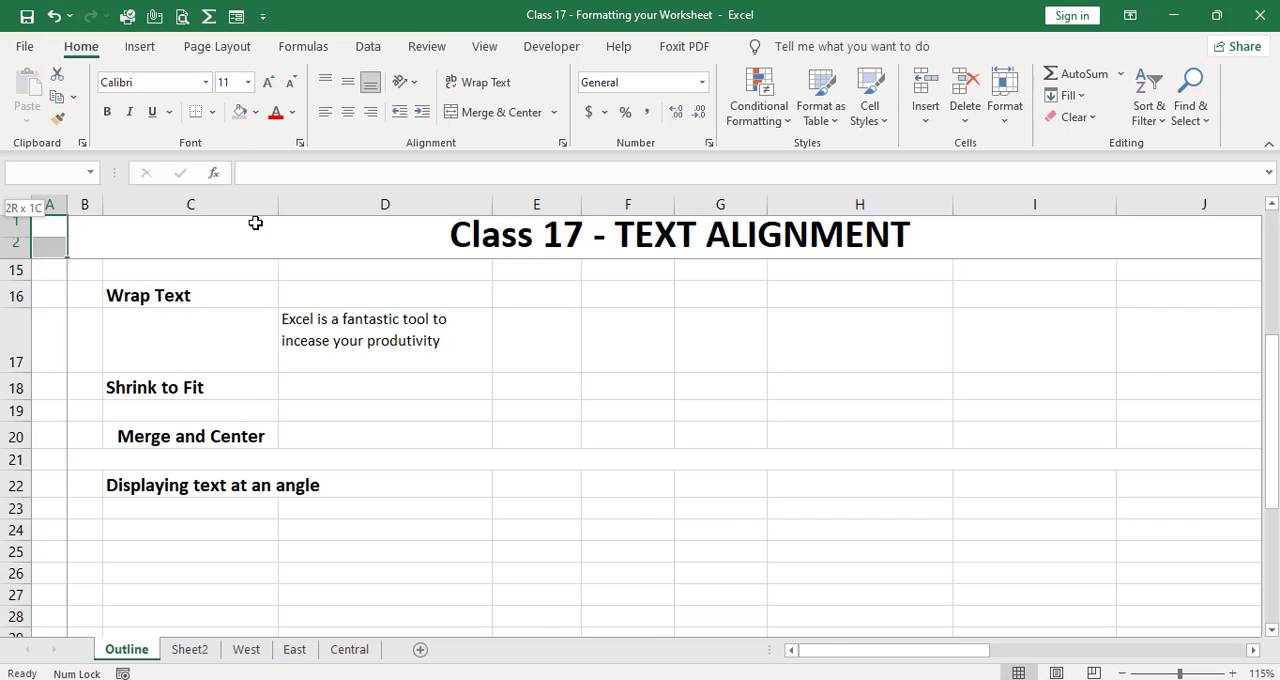
{"action": "key", "text": "shift+Right"}
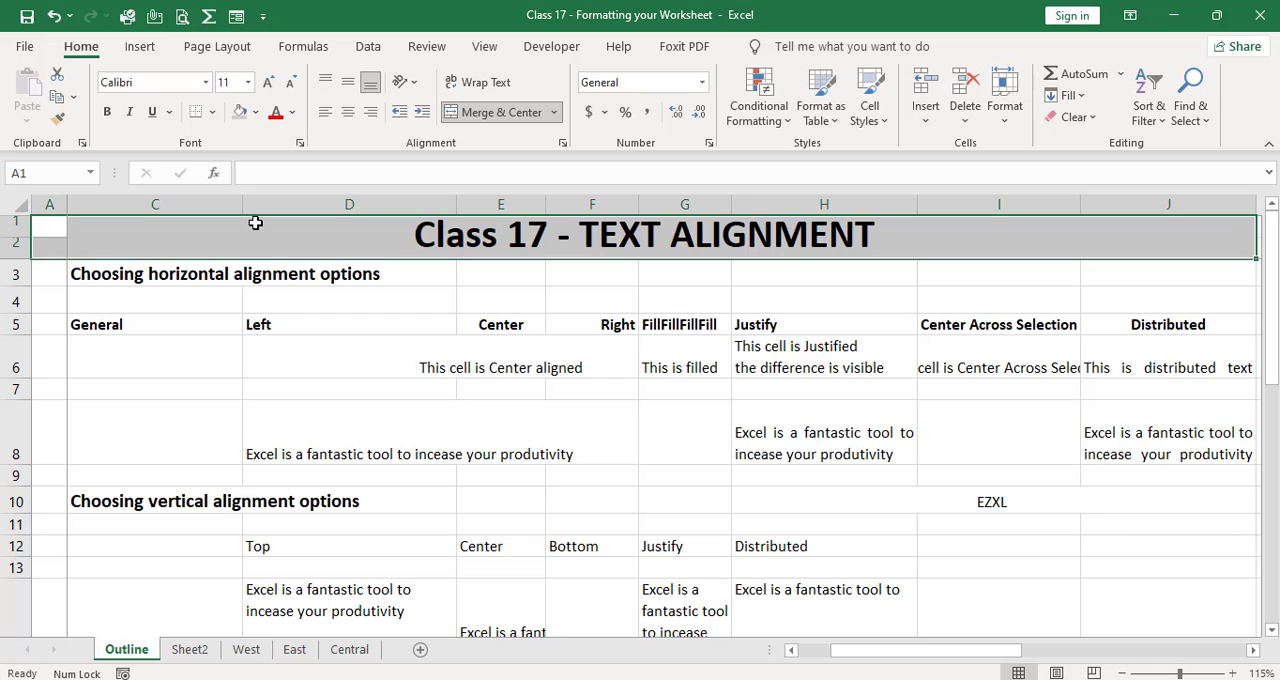
{"action": "key", "text": "Down"}
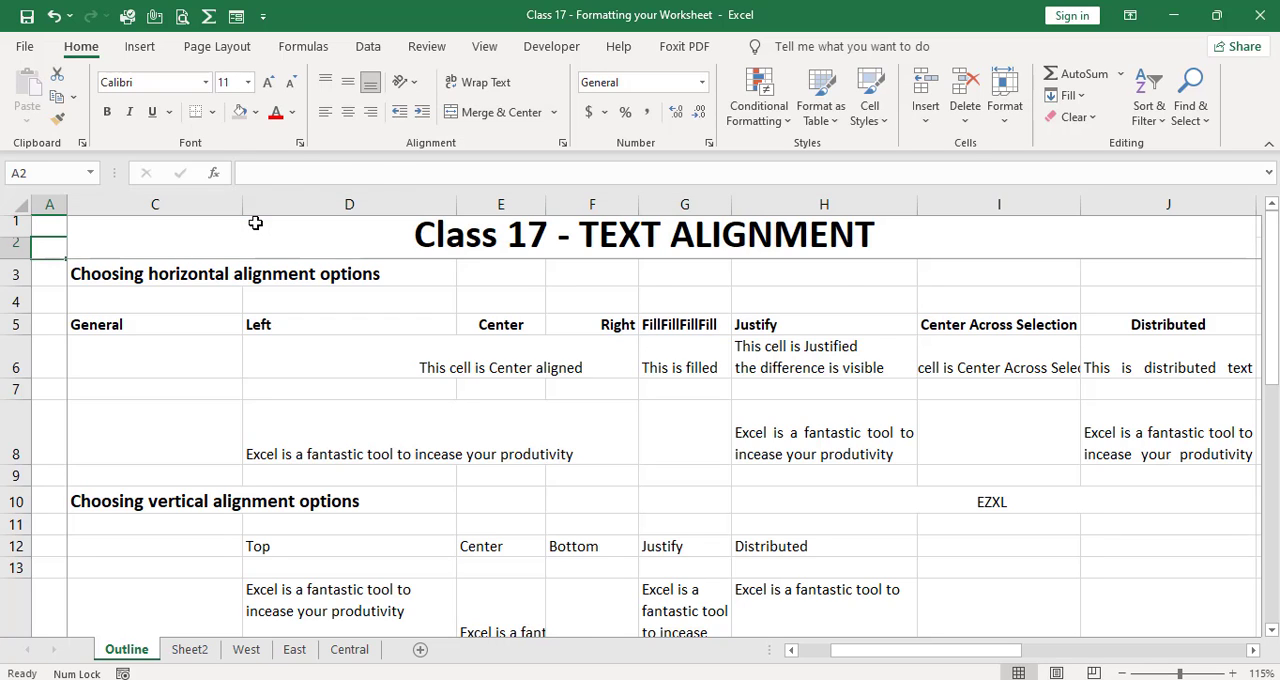
{"action": "key", "text": "Right"}
{"action": "key", "text": "Left"}
{"action": "key", "text": "Up"}
{"action": "key", "text": "Right"}
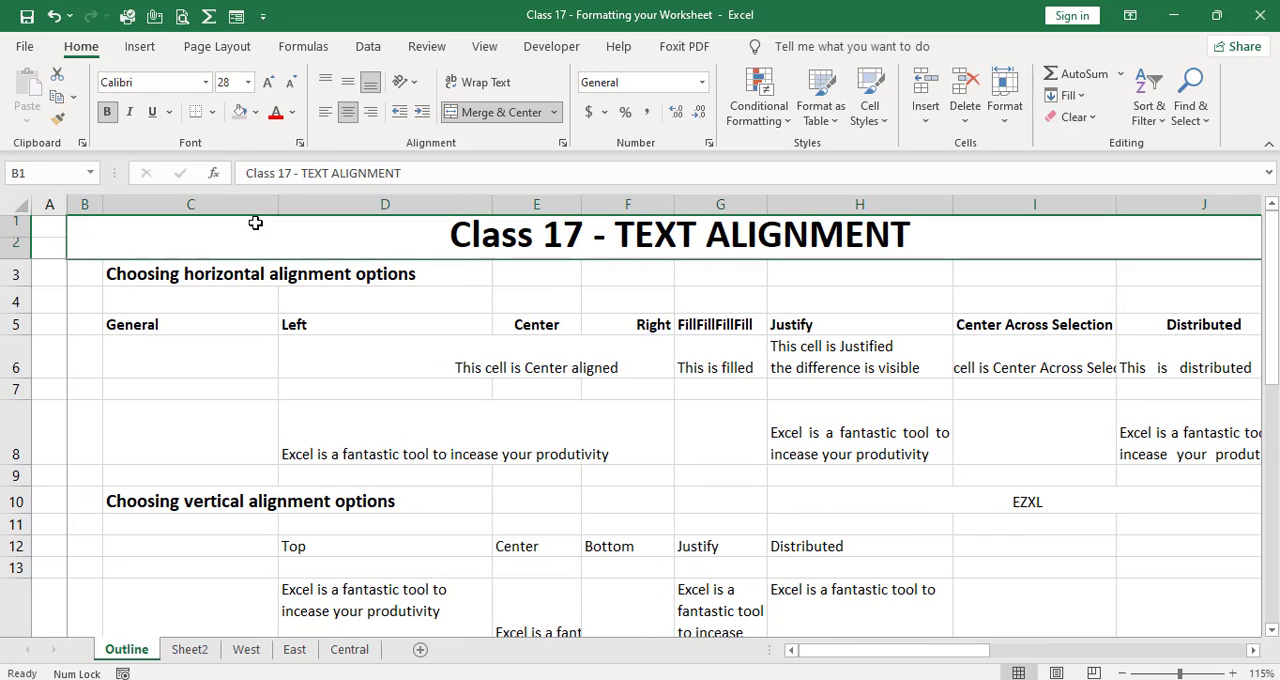
{"action": "key", "text": "Down"}
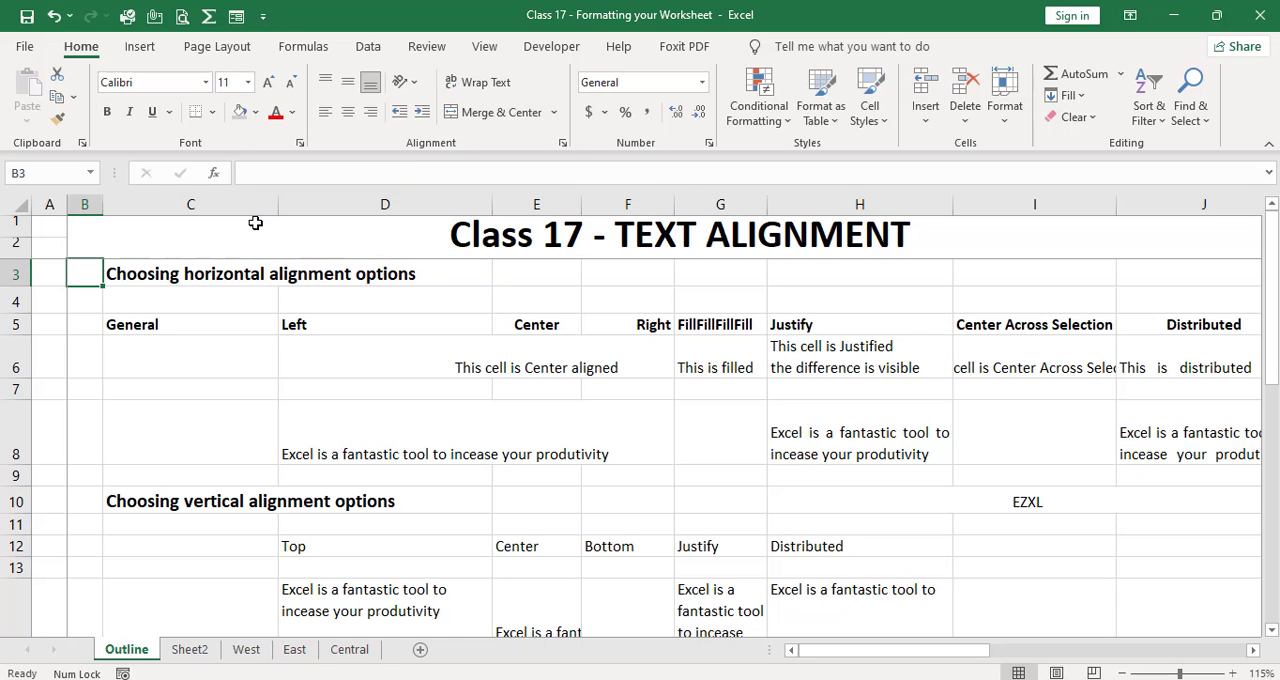
Step: Review the alignment samples and section headings from row 4 down to Displaying text at an angle in row 22
{"action": "key", "text": "Down"}
{"action": "key", "text": "Down"}
{"action": "key", "text": "Down"}
{"action": "key", "text": "Down"}
{"action": "key", "text": "Down"}
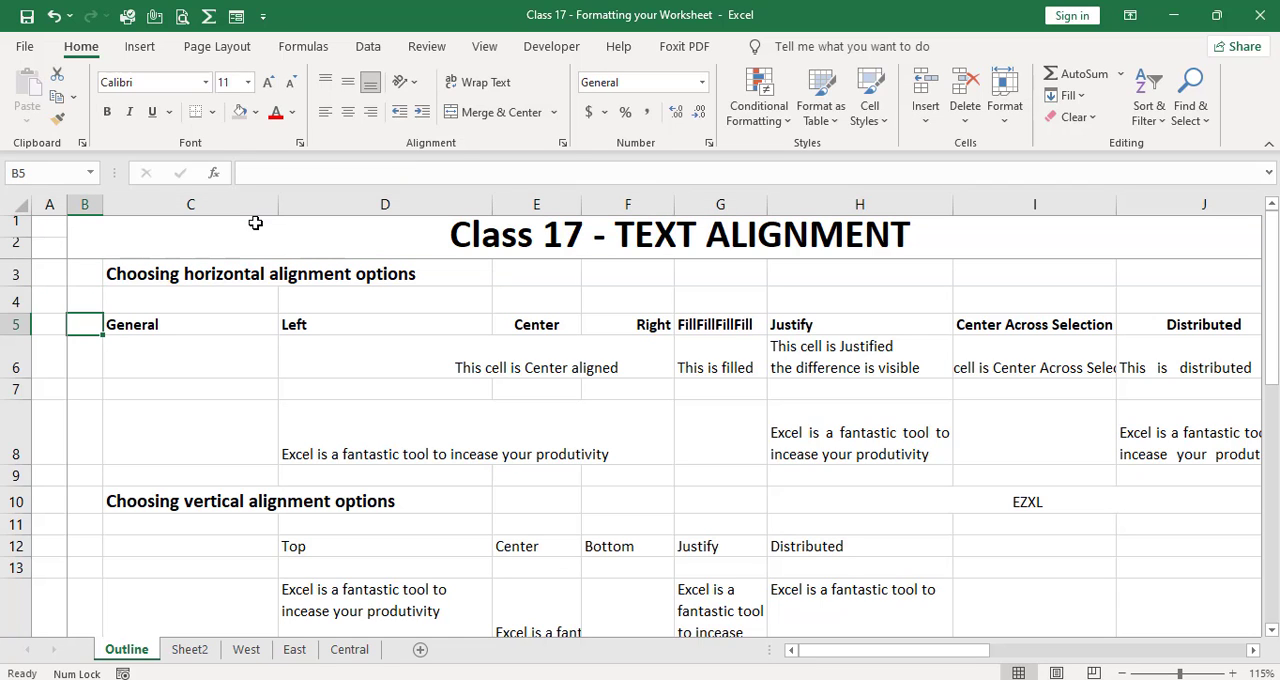
{"action": "key", "text": "Down"}
{"action": "key", "text": "Down"}
{"action": "key", "text": "Down"}
{"action": "key", "text": "Down"}
{"action": "key", "text": "Down"}
{"action": "key", "text": "Down"}
{"action": "key", "text": "Down"}
{"action": "key", "text": "Down"}
{"action": "key", "text": "Down"}
{"action": "key", "text": "Down"}
{"action": "key", "text": "Right"}
{"action": "key", "text": "Right"}
{"action": "key", "text": "Down"}
{"action": "key", "text": "Down"}
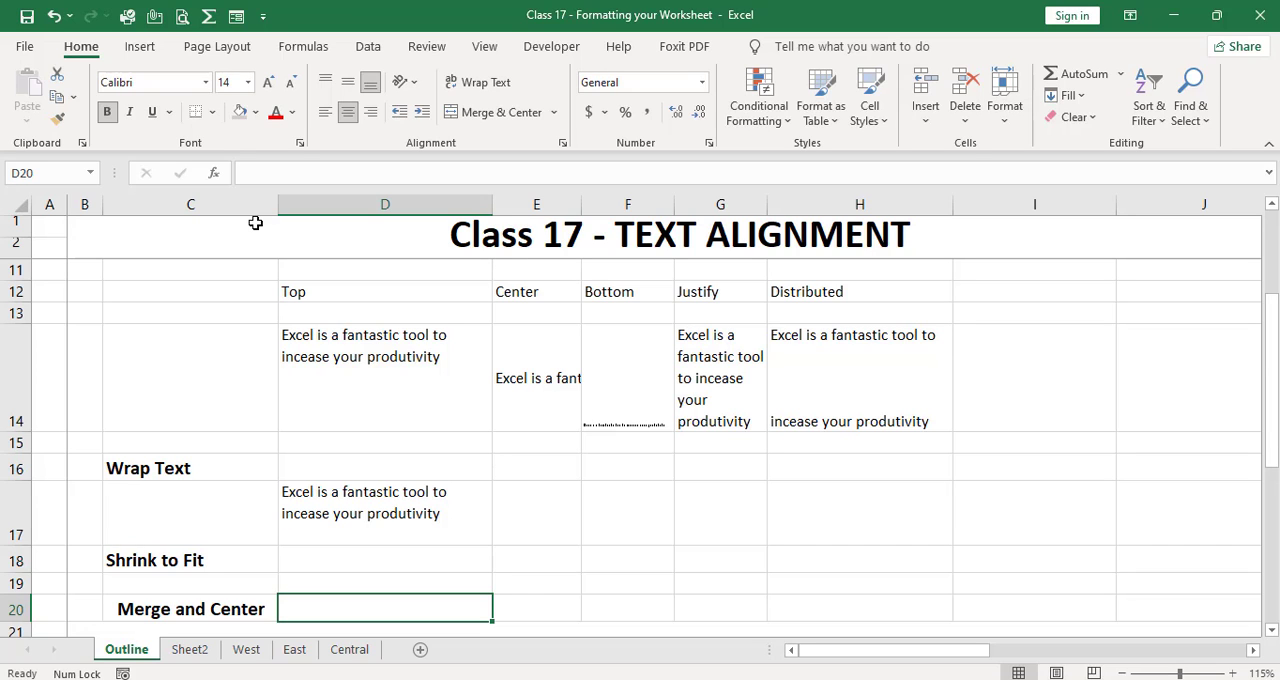
{"action": "key", "text": "Down"}
{"action": "key", "text": "Down"}
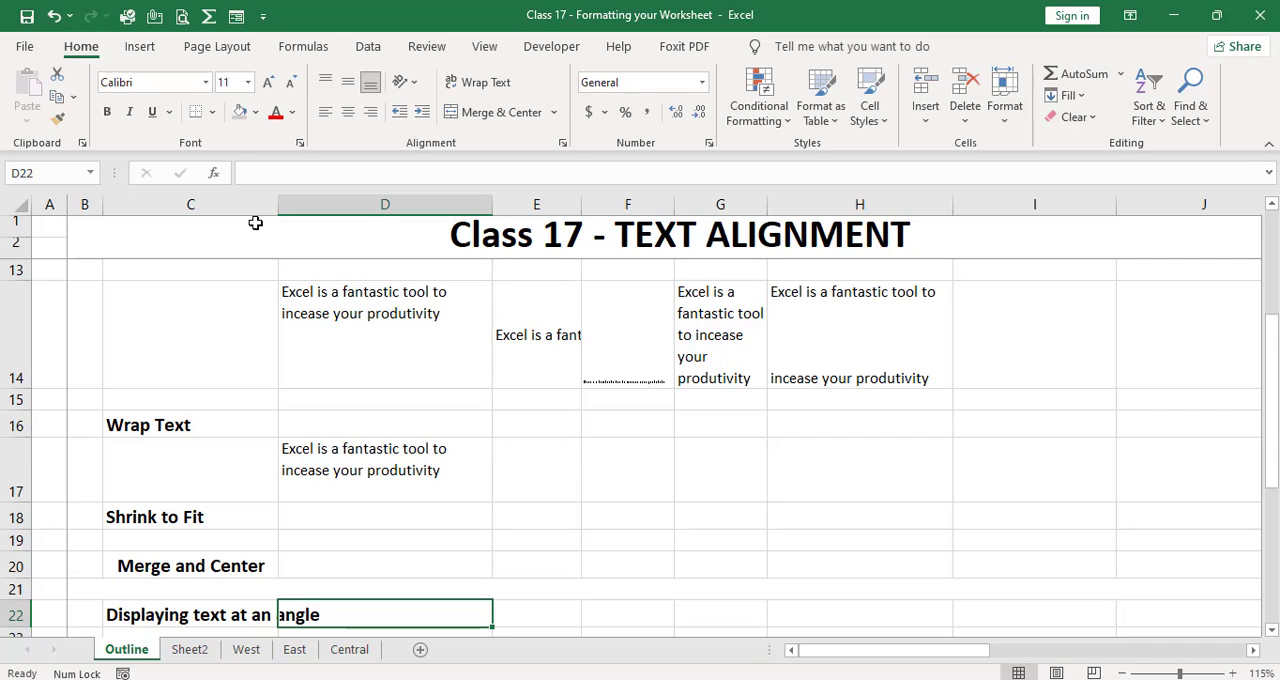
Step: Apply the Angle Clockwise orientation to the Displaying text at an angle heading in C22
{"action": "key", "text": "Left"}
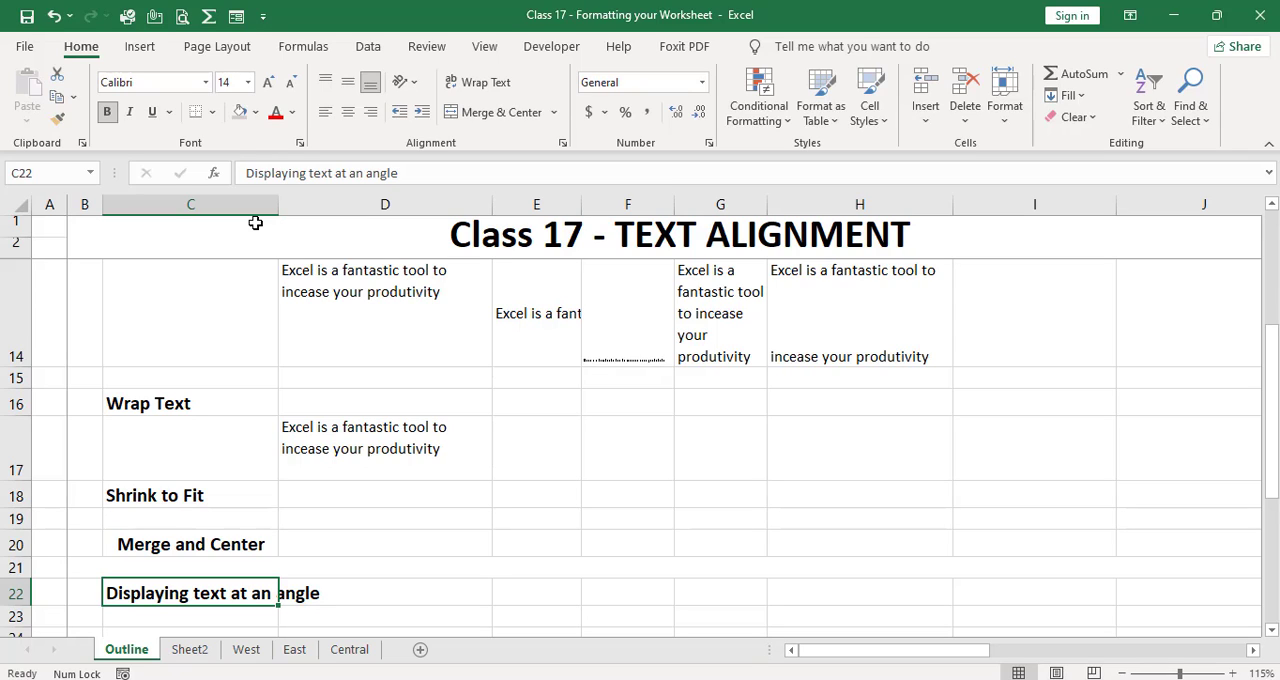
{"action": "left_click", "coordinate": [414, 83]}
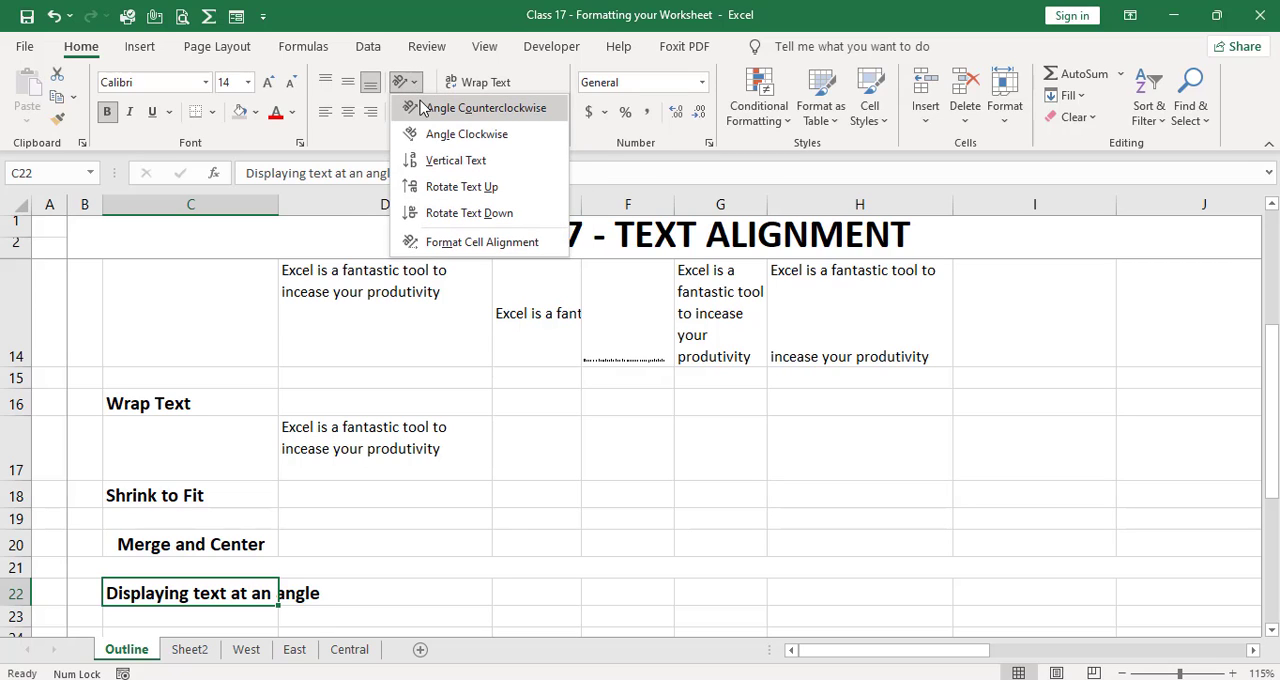
{"action": "left_click", "coordinate": [430, 134]}
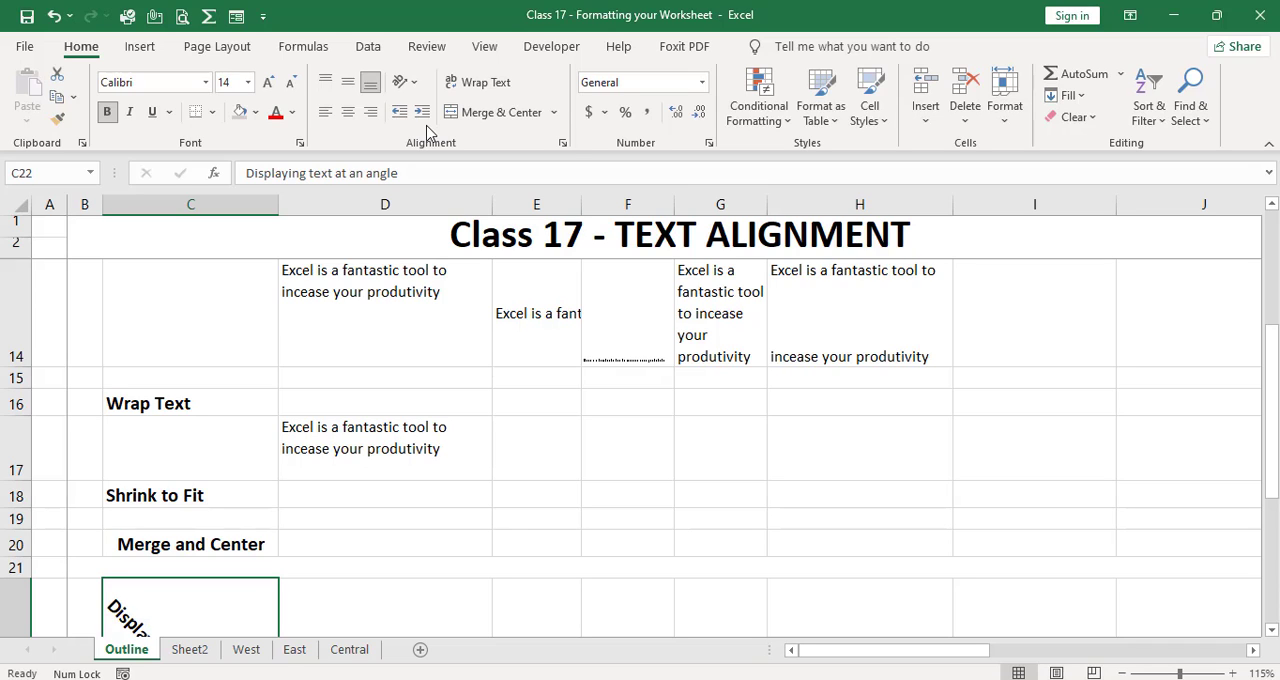
Step: Set the text orientation of the heading in C22 to 30 degrees through the cell alignment settings
{"action": "left_click", "coordinate": [414, 83]}
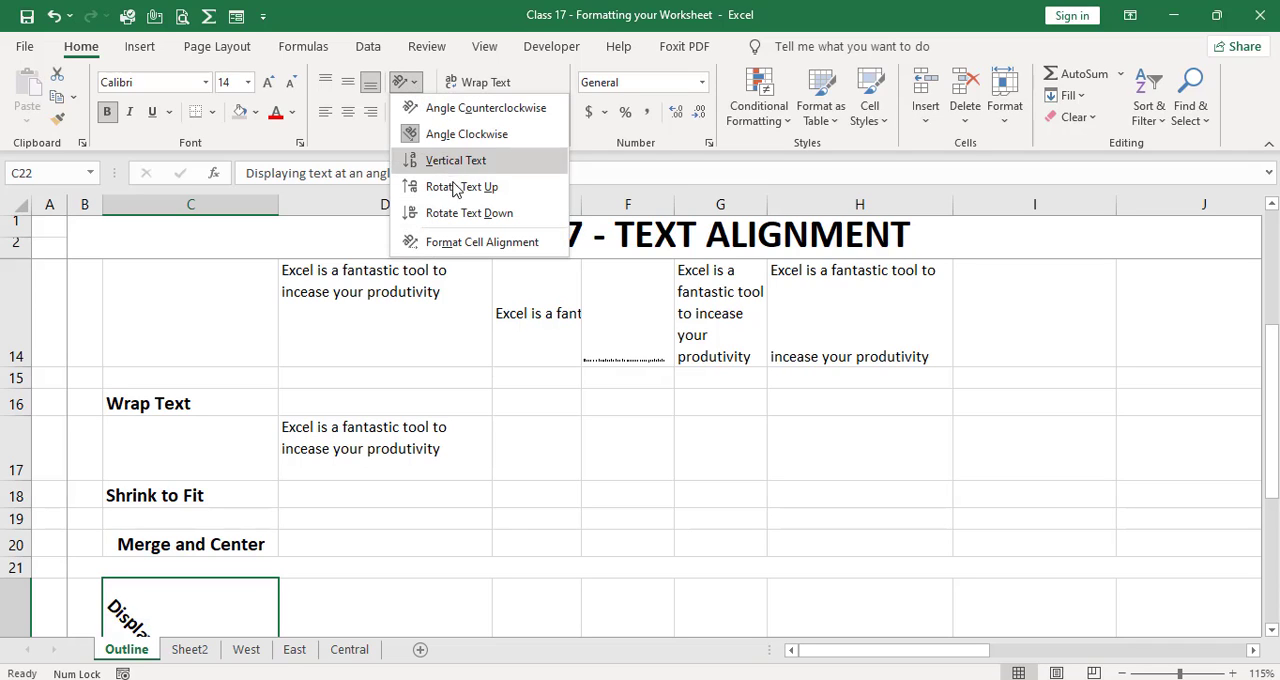
{"action": "left_click", "coordinate": [467, 247]}
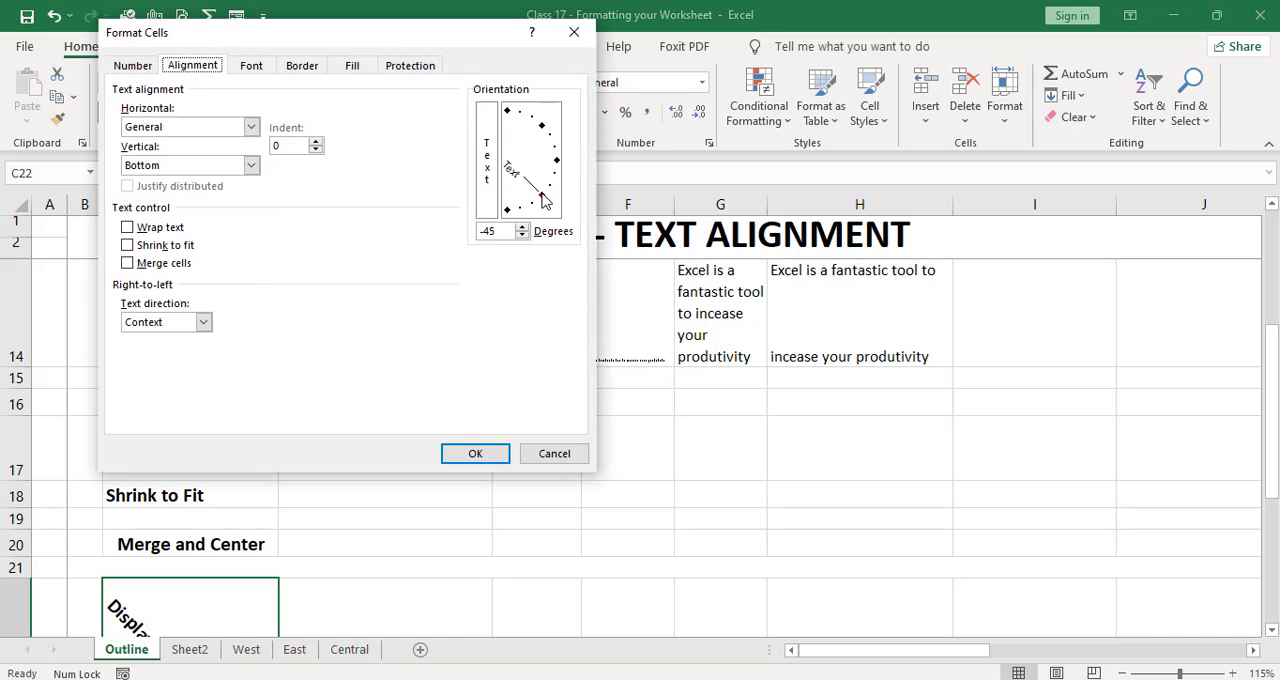
{"action": "left_click_drag", "start_coordinate": [541, 200], "coordinate": [546, 146]}
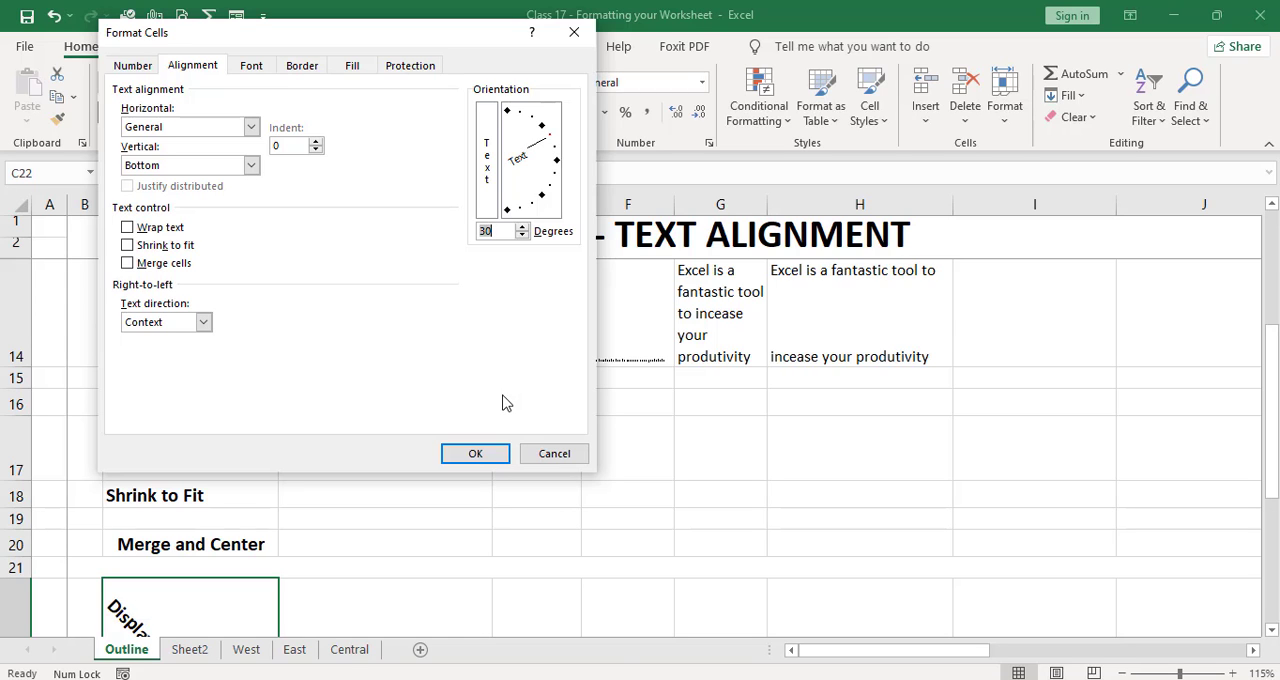
{"action": "left_click", "coordinate": [484, 453]}
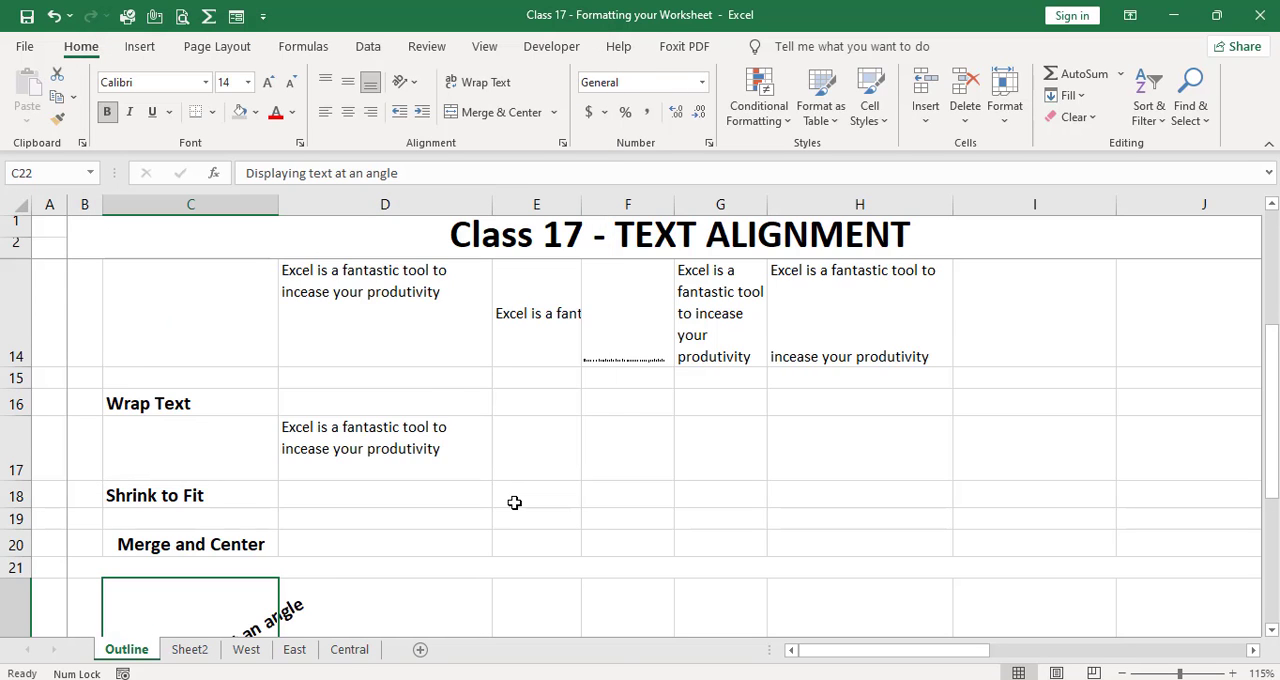
{"action": "key", "text": "Return"}
{"action": "key", "text": "Up"}
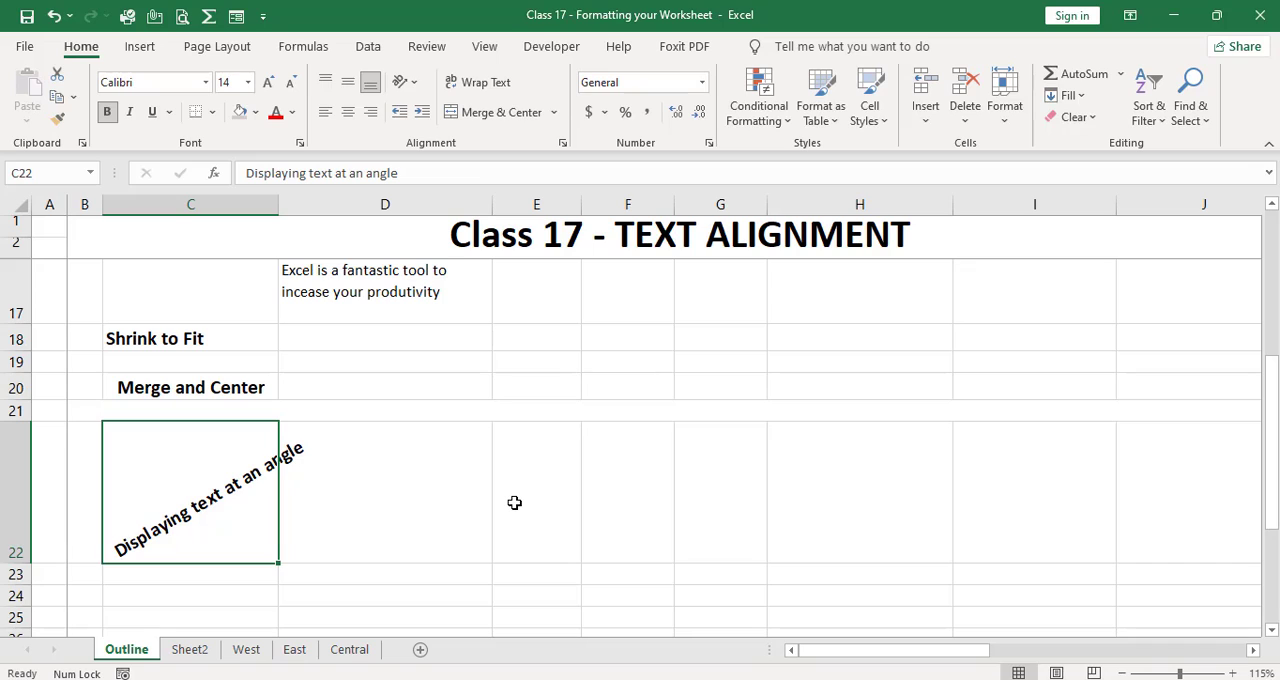